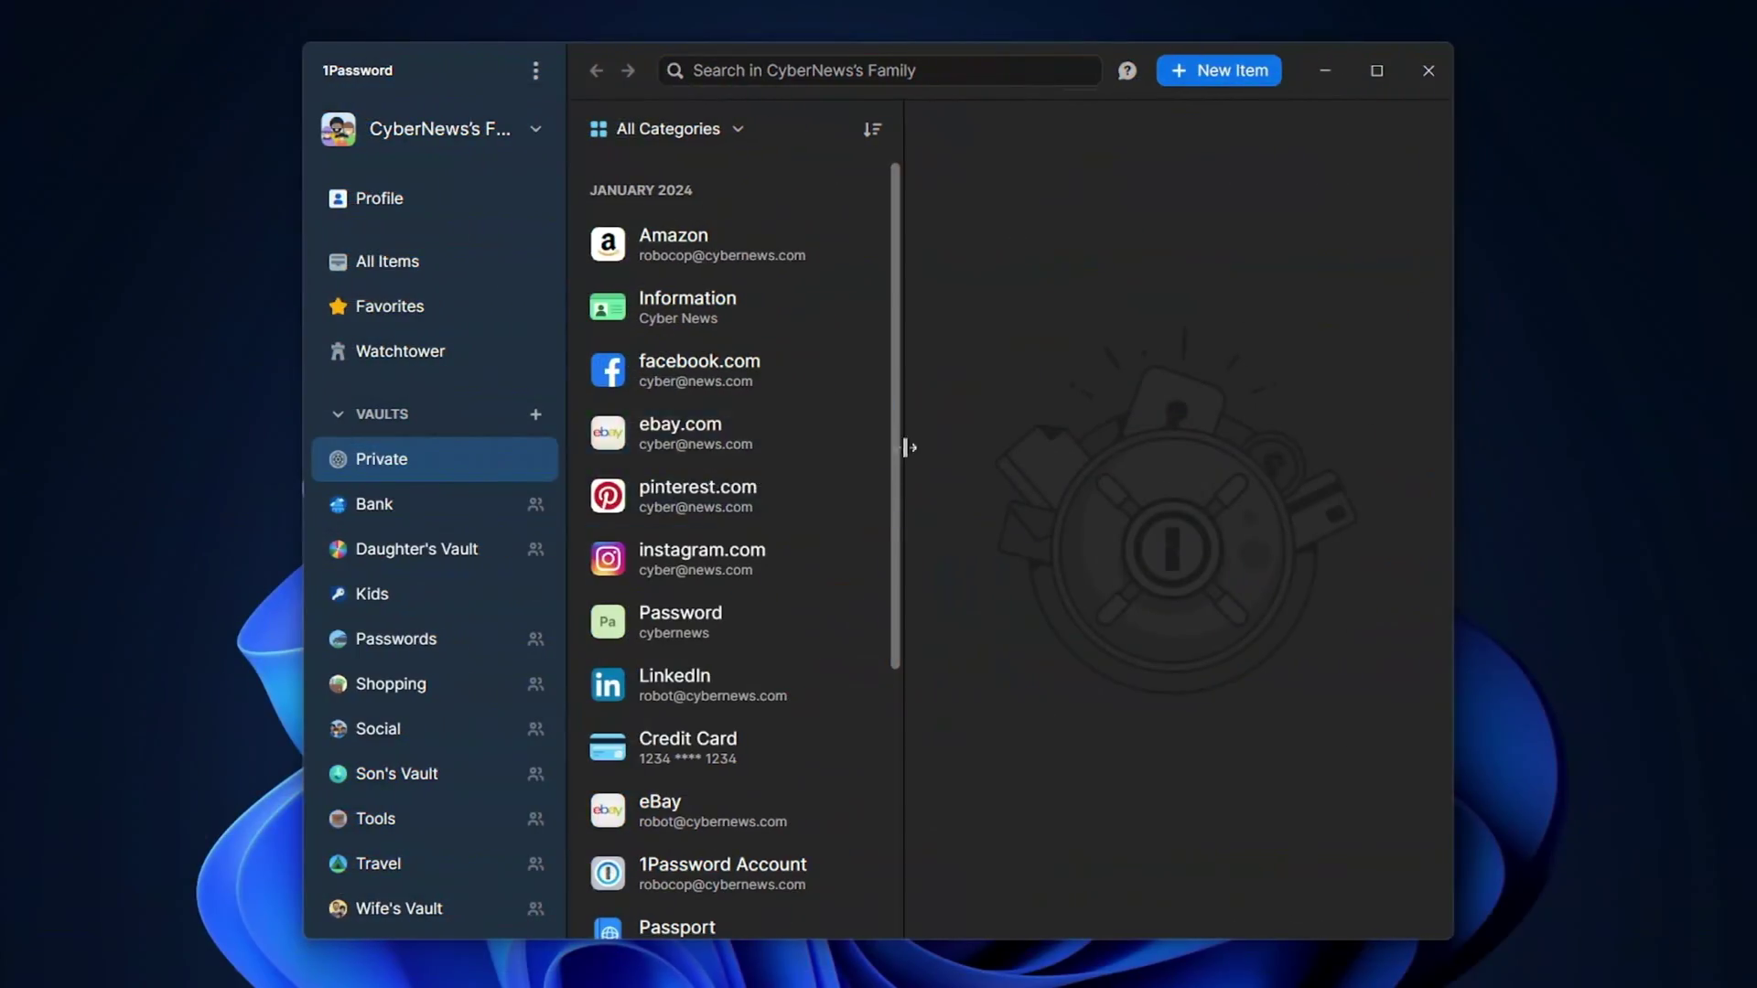
Show all items across the vaults in 1Password
left_click(510, 271)
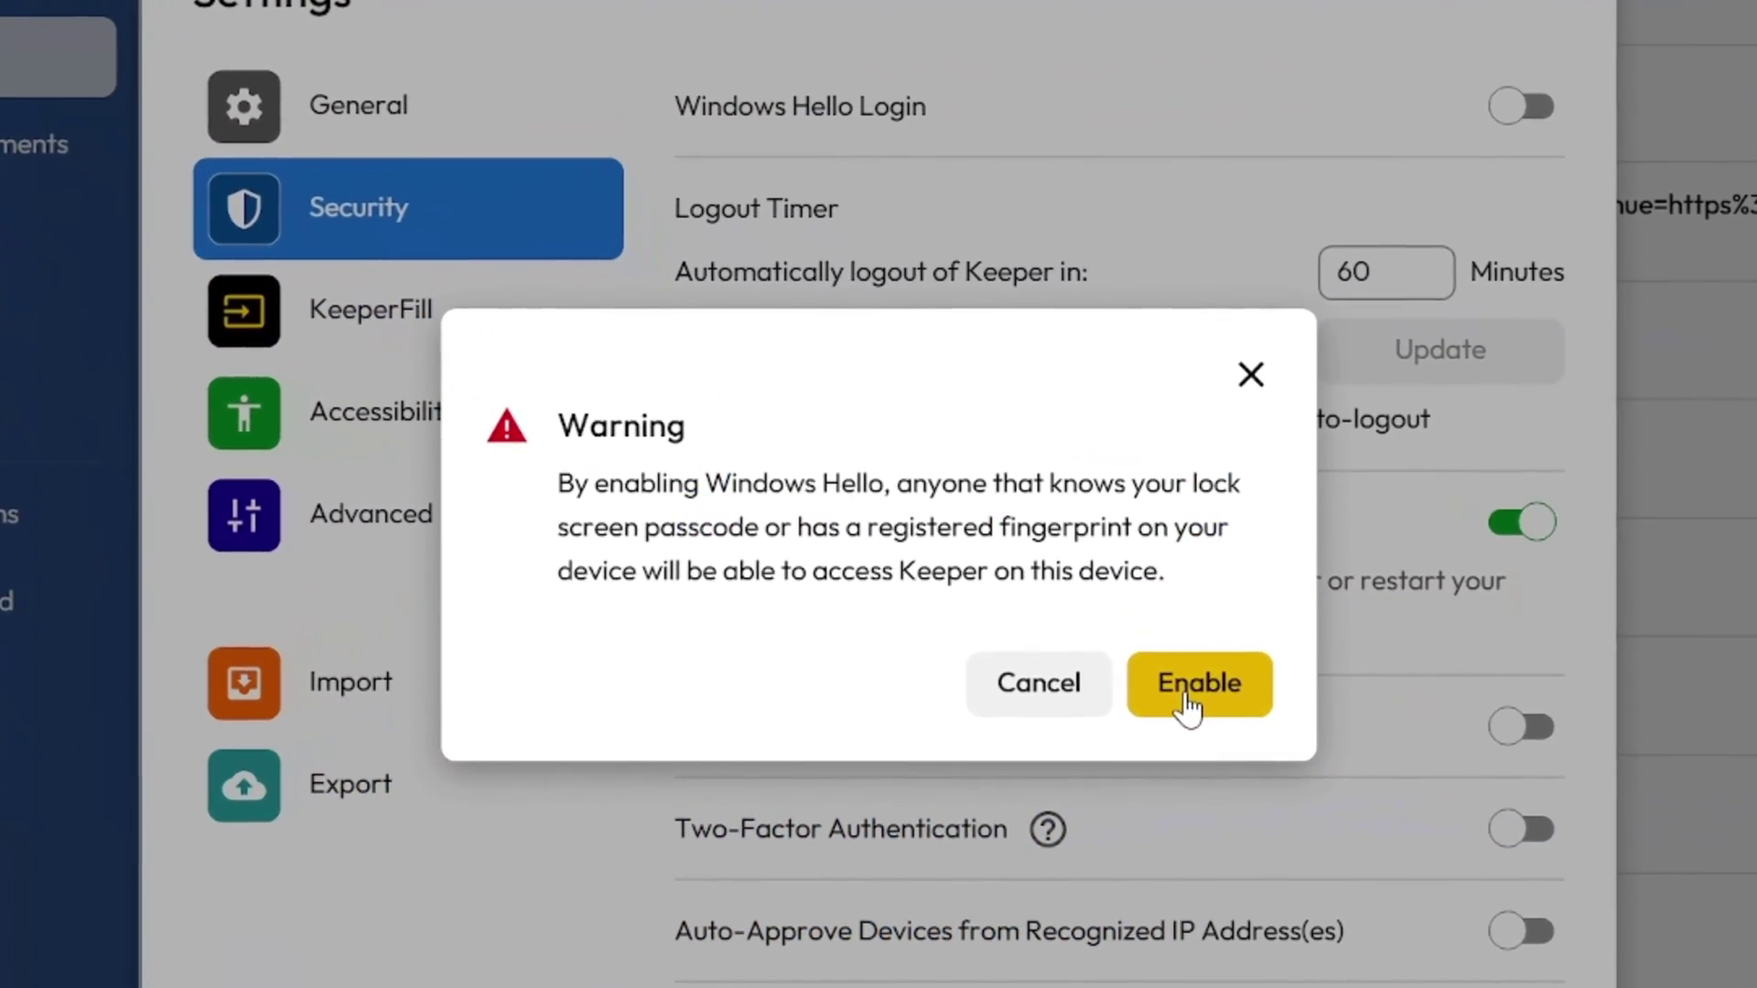
Switch to Keeper, confirm enabling Windows Hello Login and turn on the Two-Factor Authentication setting
left_click(1186, 705)
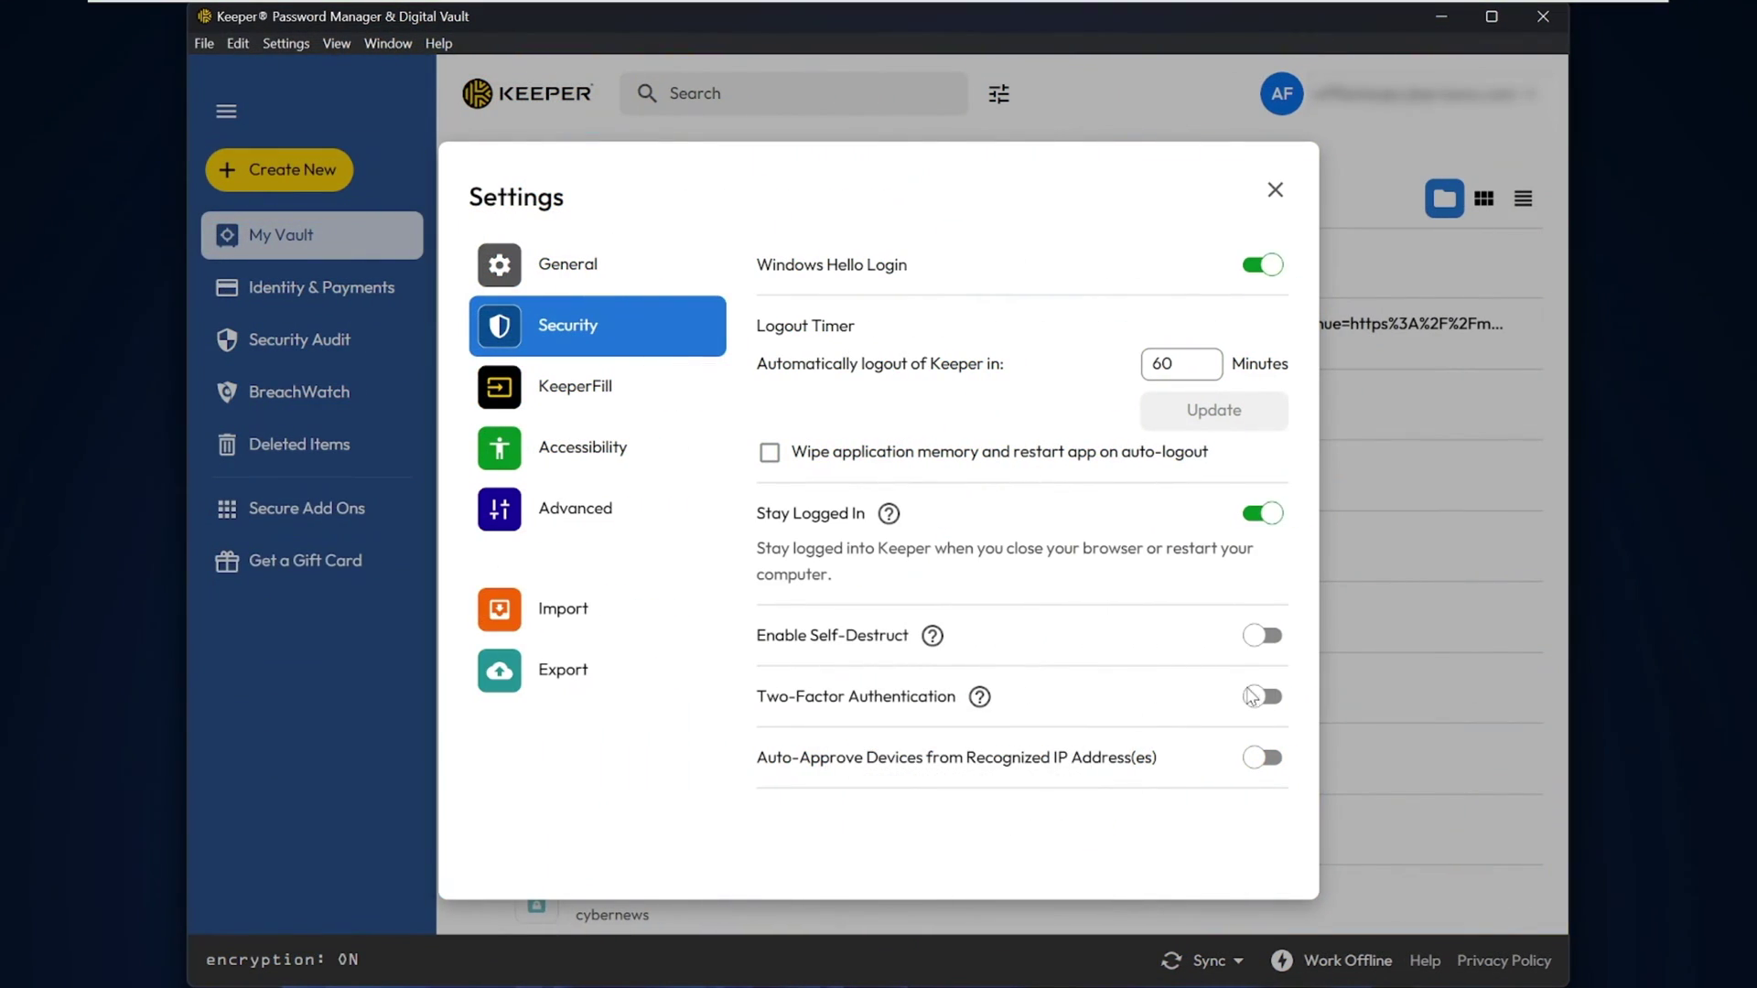
left_click(1252, 695)
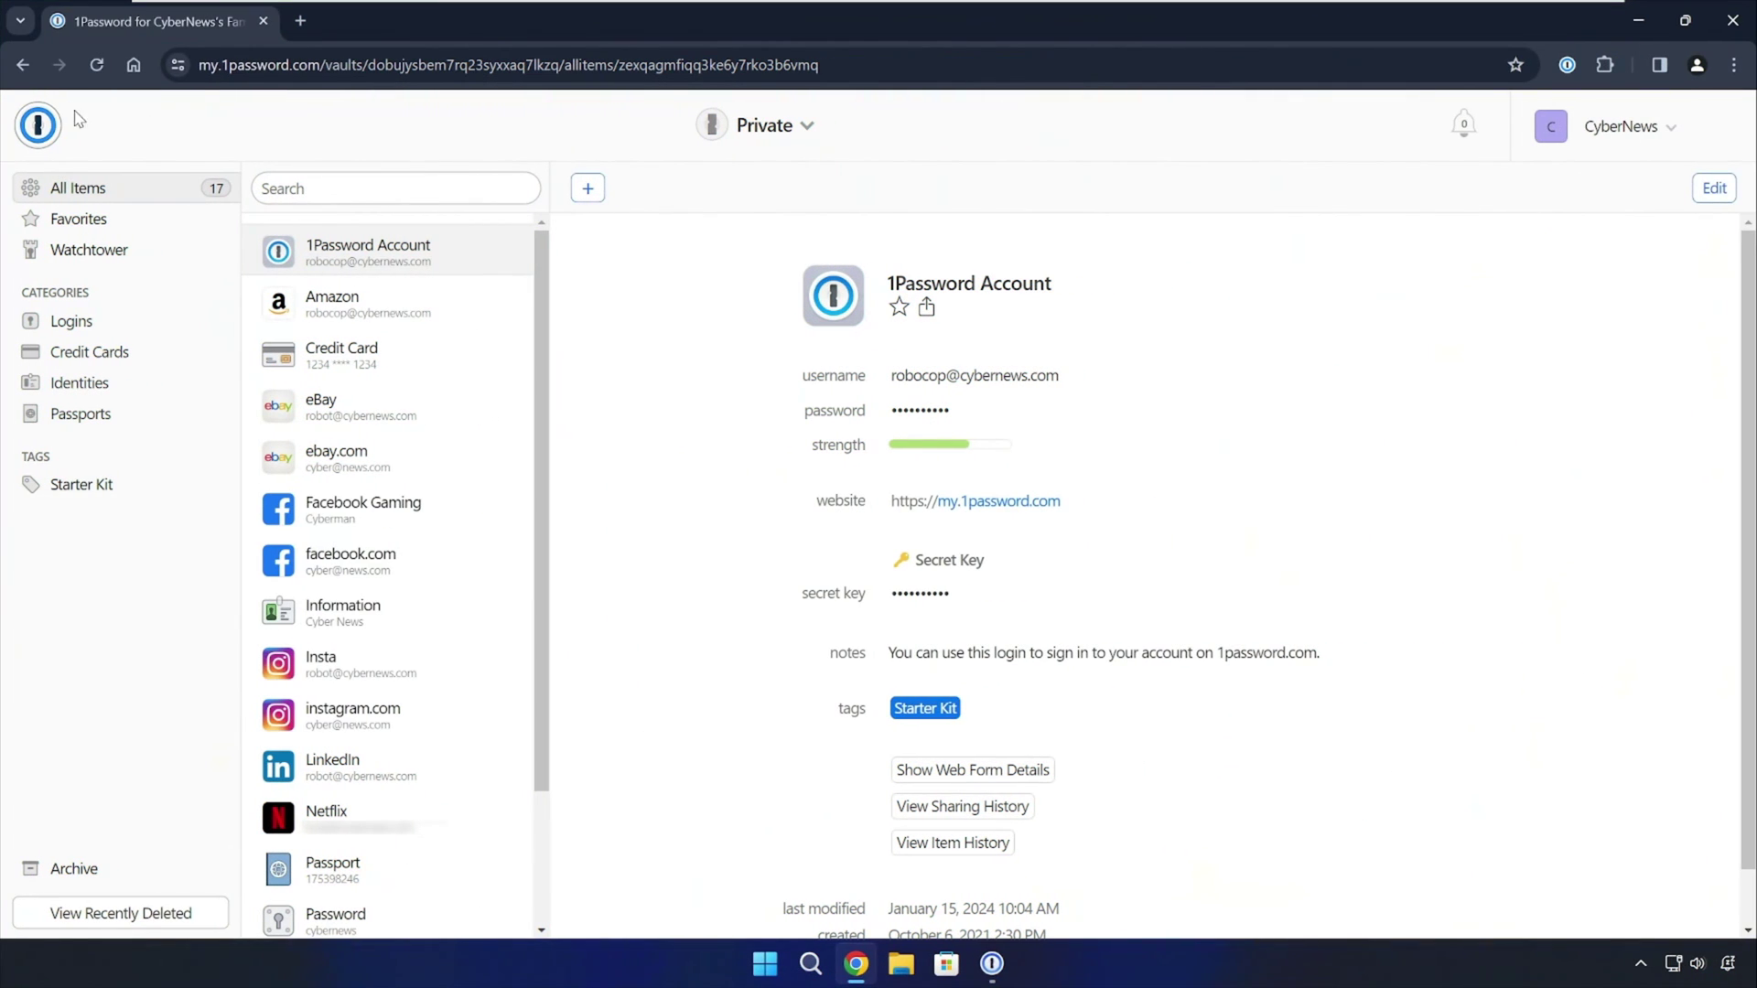
Generate the Watchtower report in the 1Password web vault and view the compromised websites
left_click(87, 250)
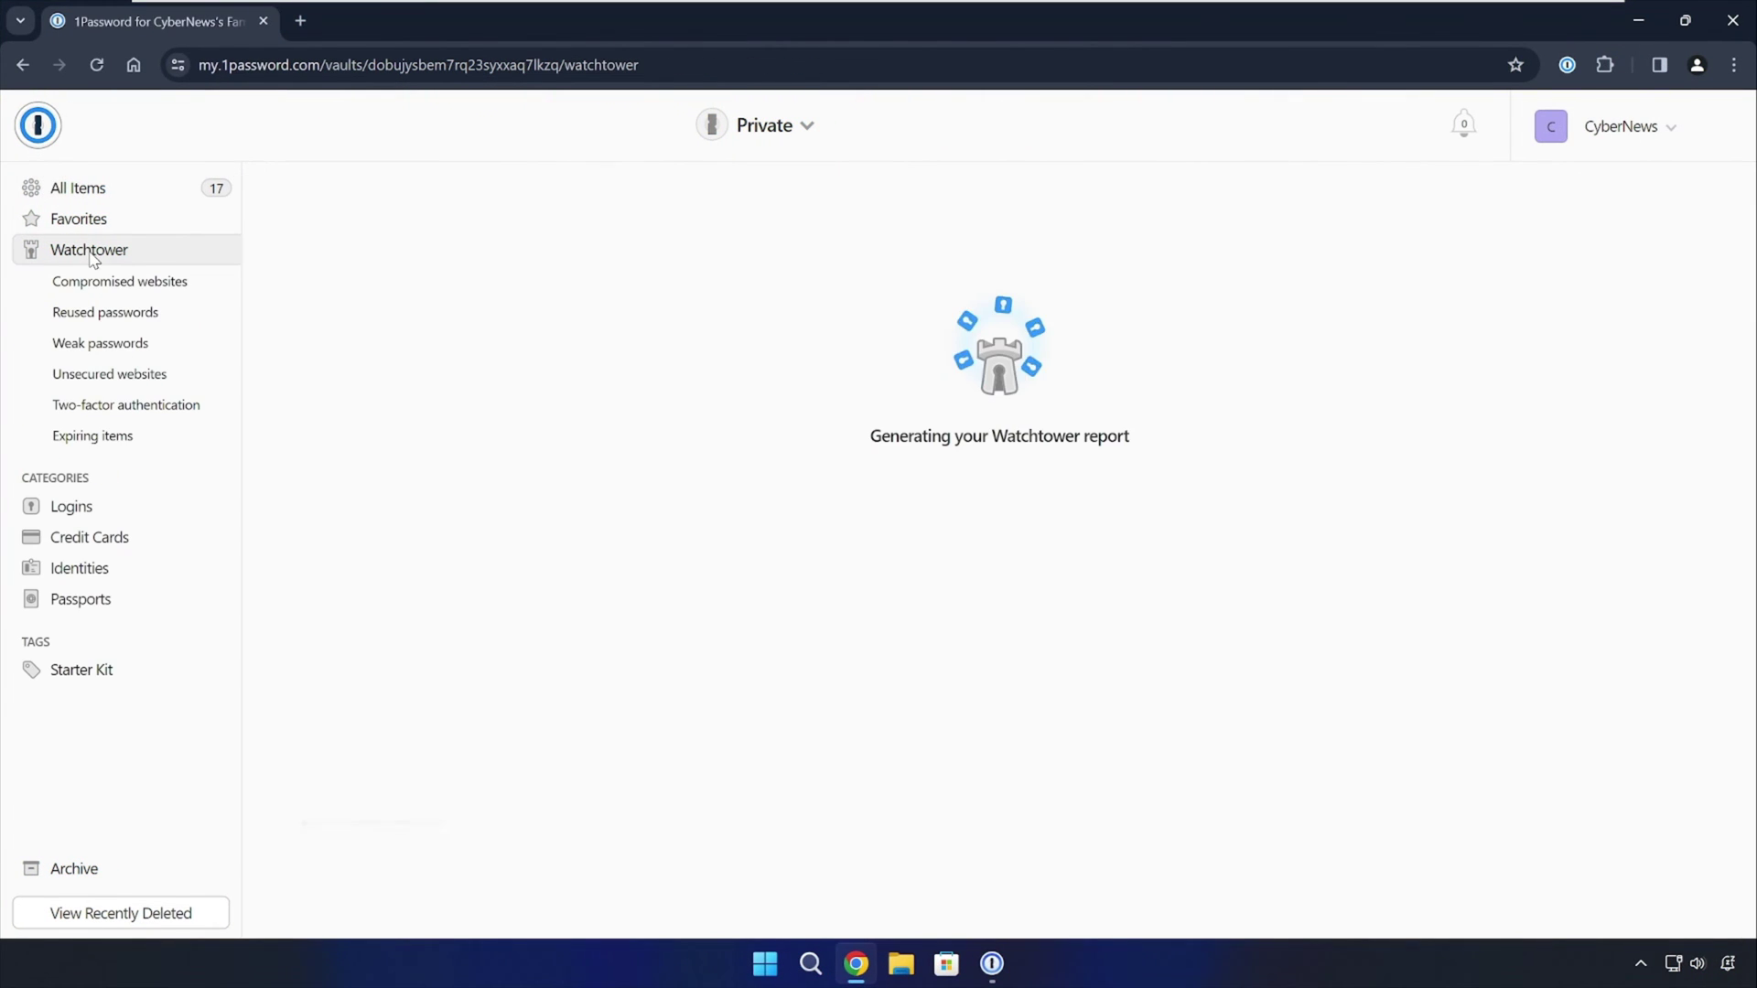
left_click(150, 293)
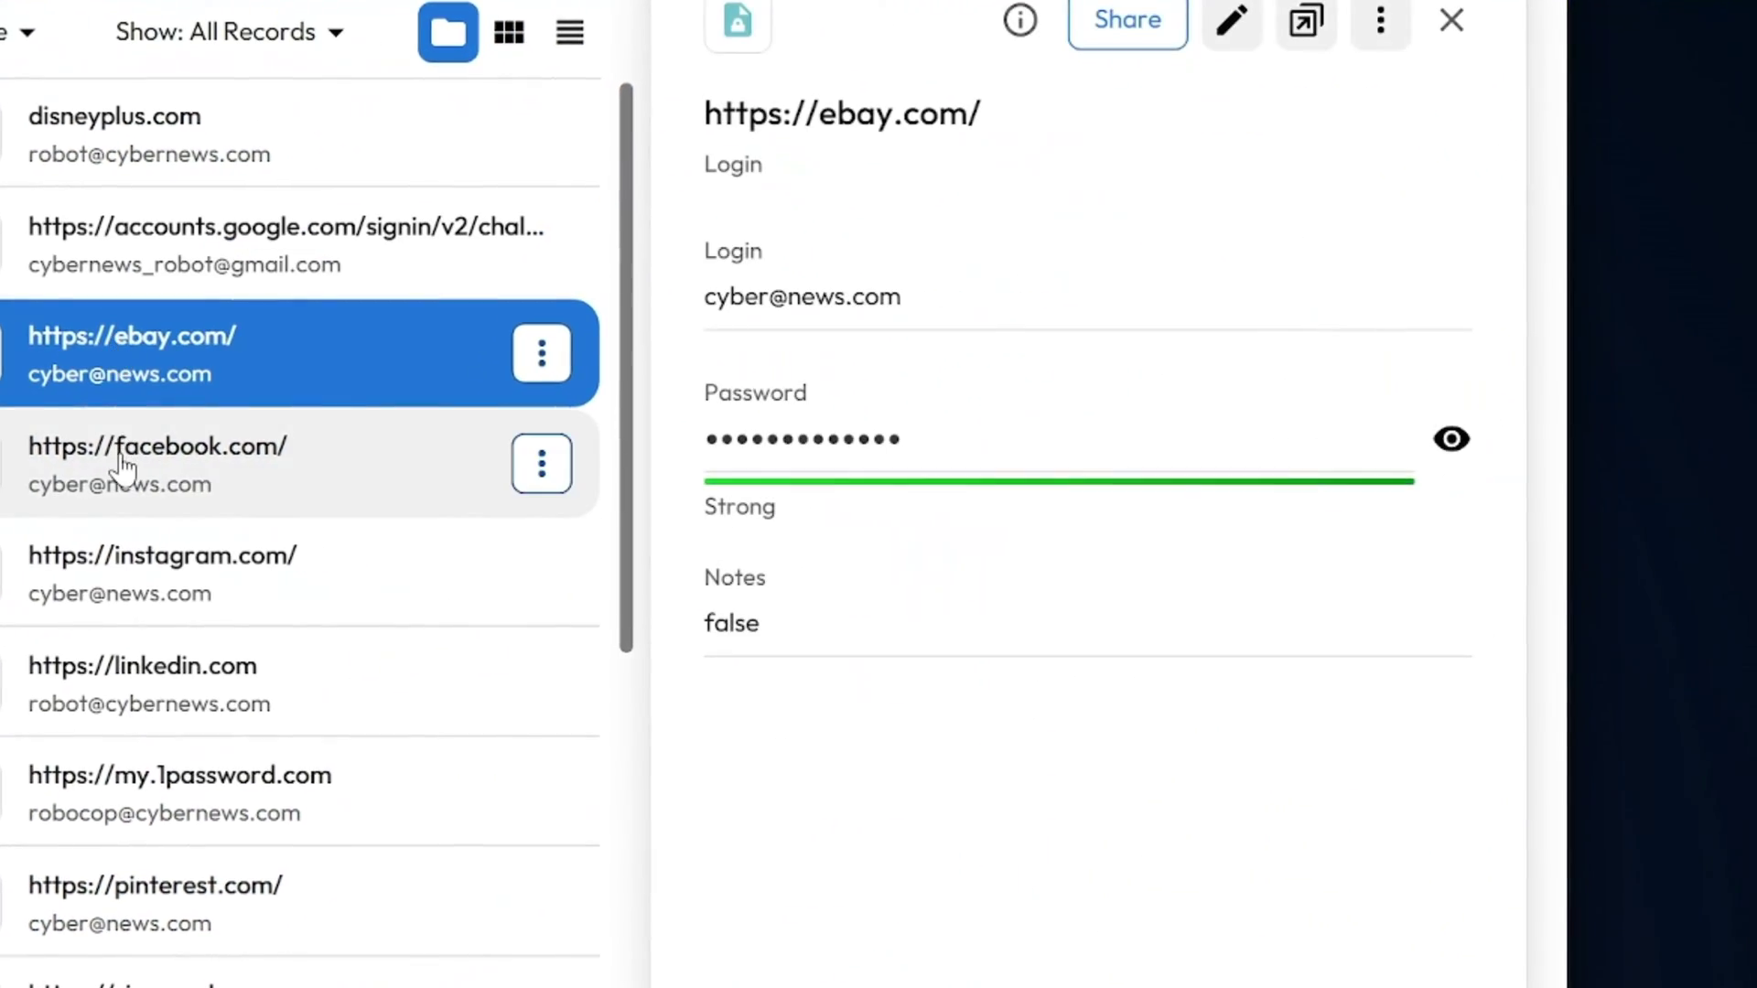
Open the facebook.com record in the Keeper vault to examine its details
left_click(117, 465)
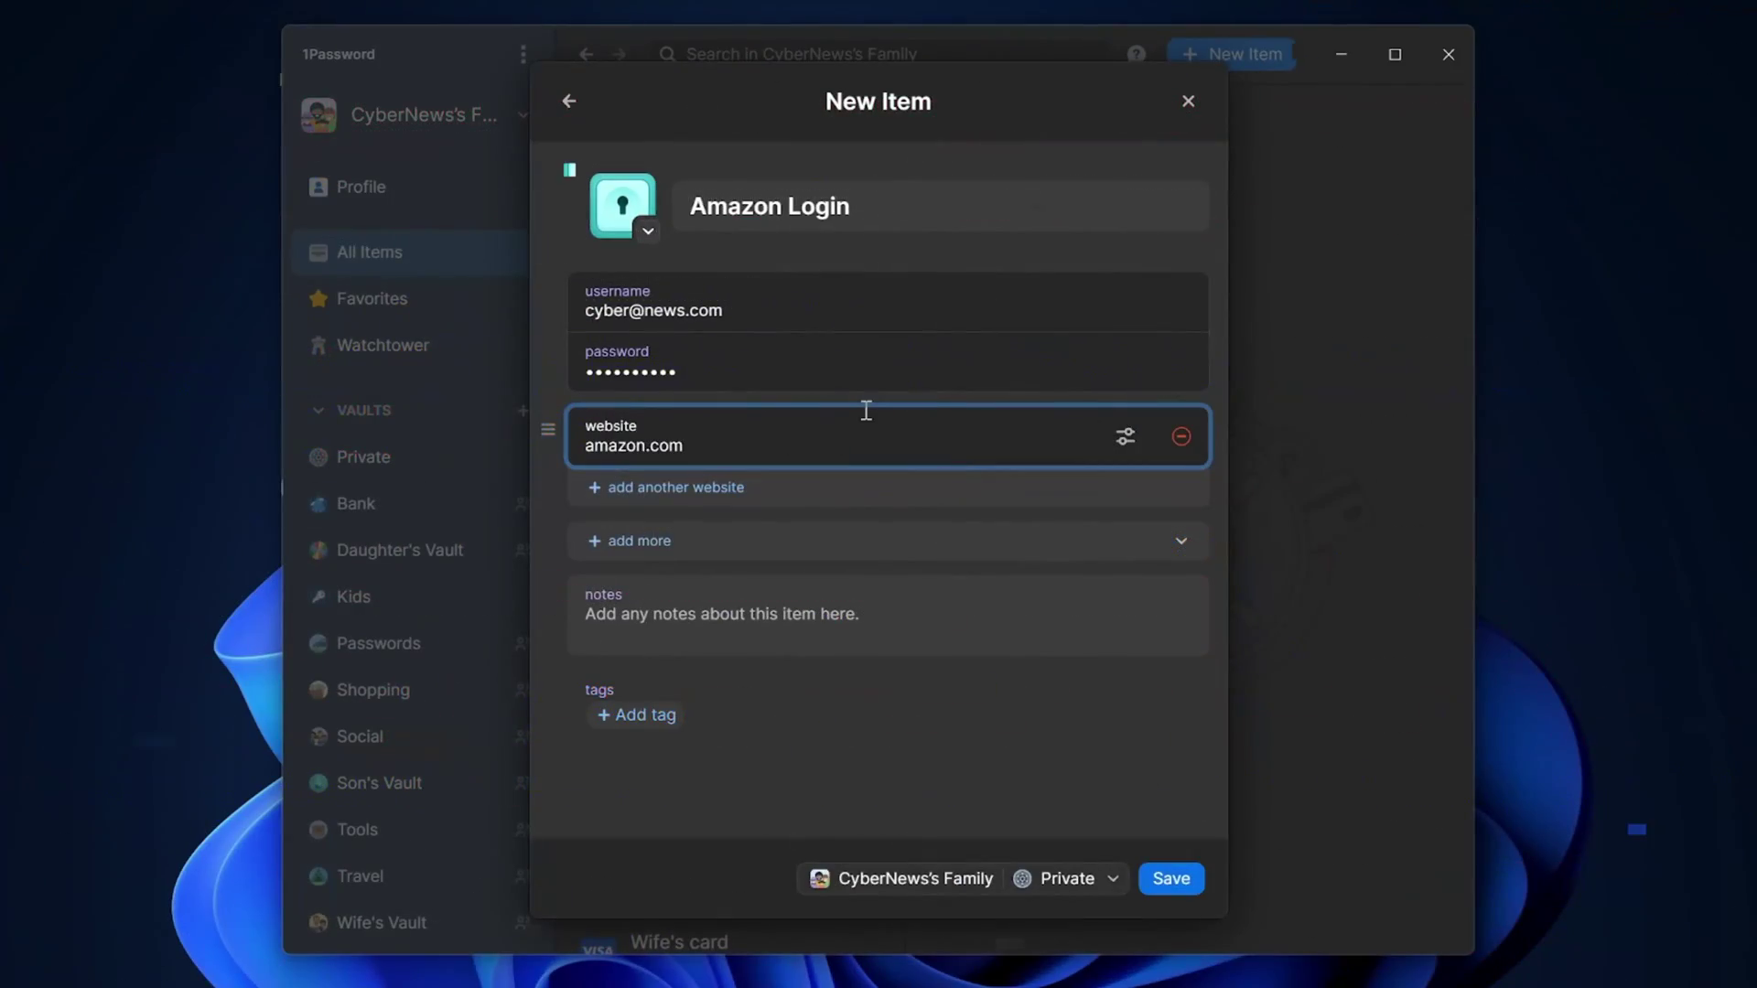
Save the new Amazon Login item for amazon.com to the Private vault in 1Password
left_click(1169, 878)
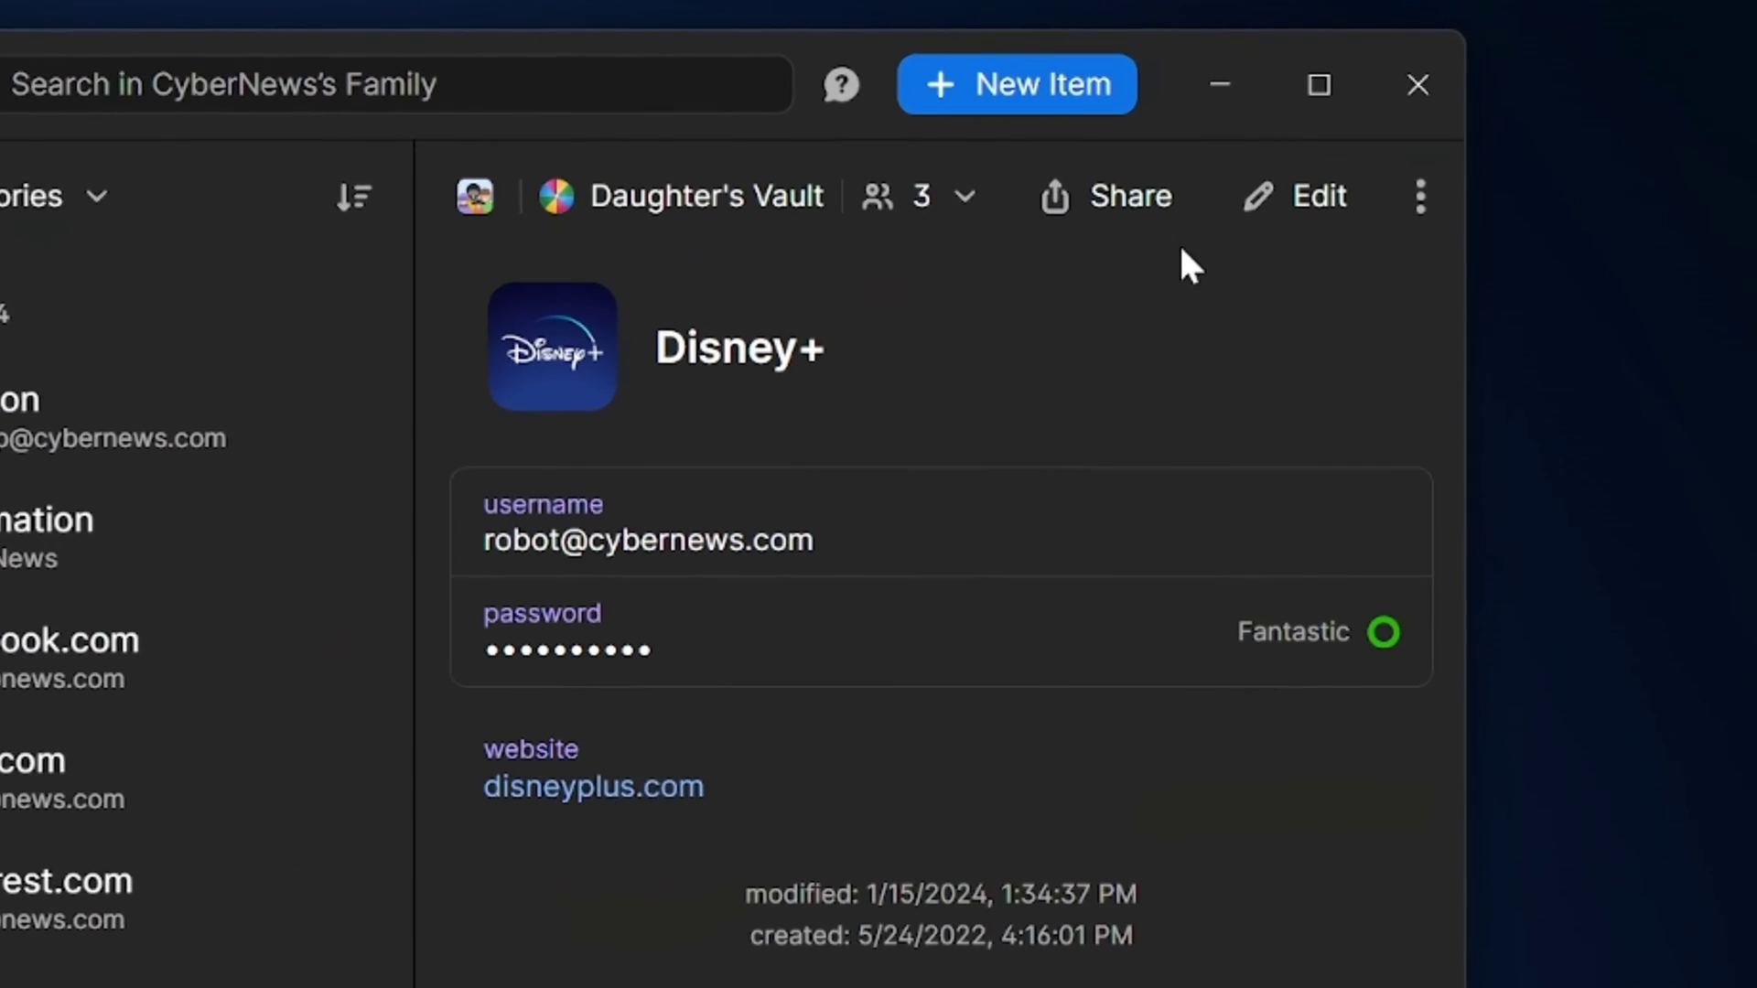
Start sharing the Disney+ item from the Daughter's Vault
left_click(1155, 218)
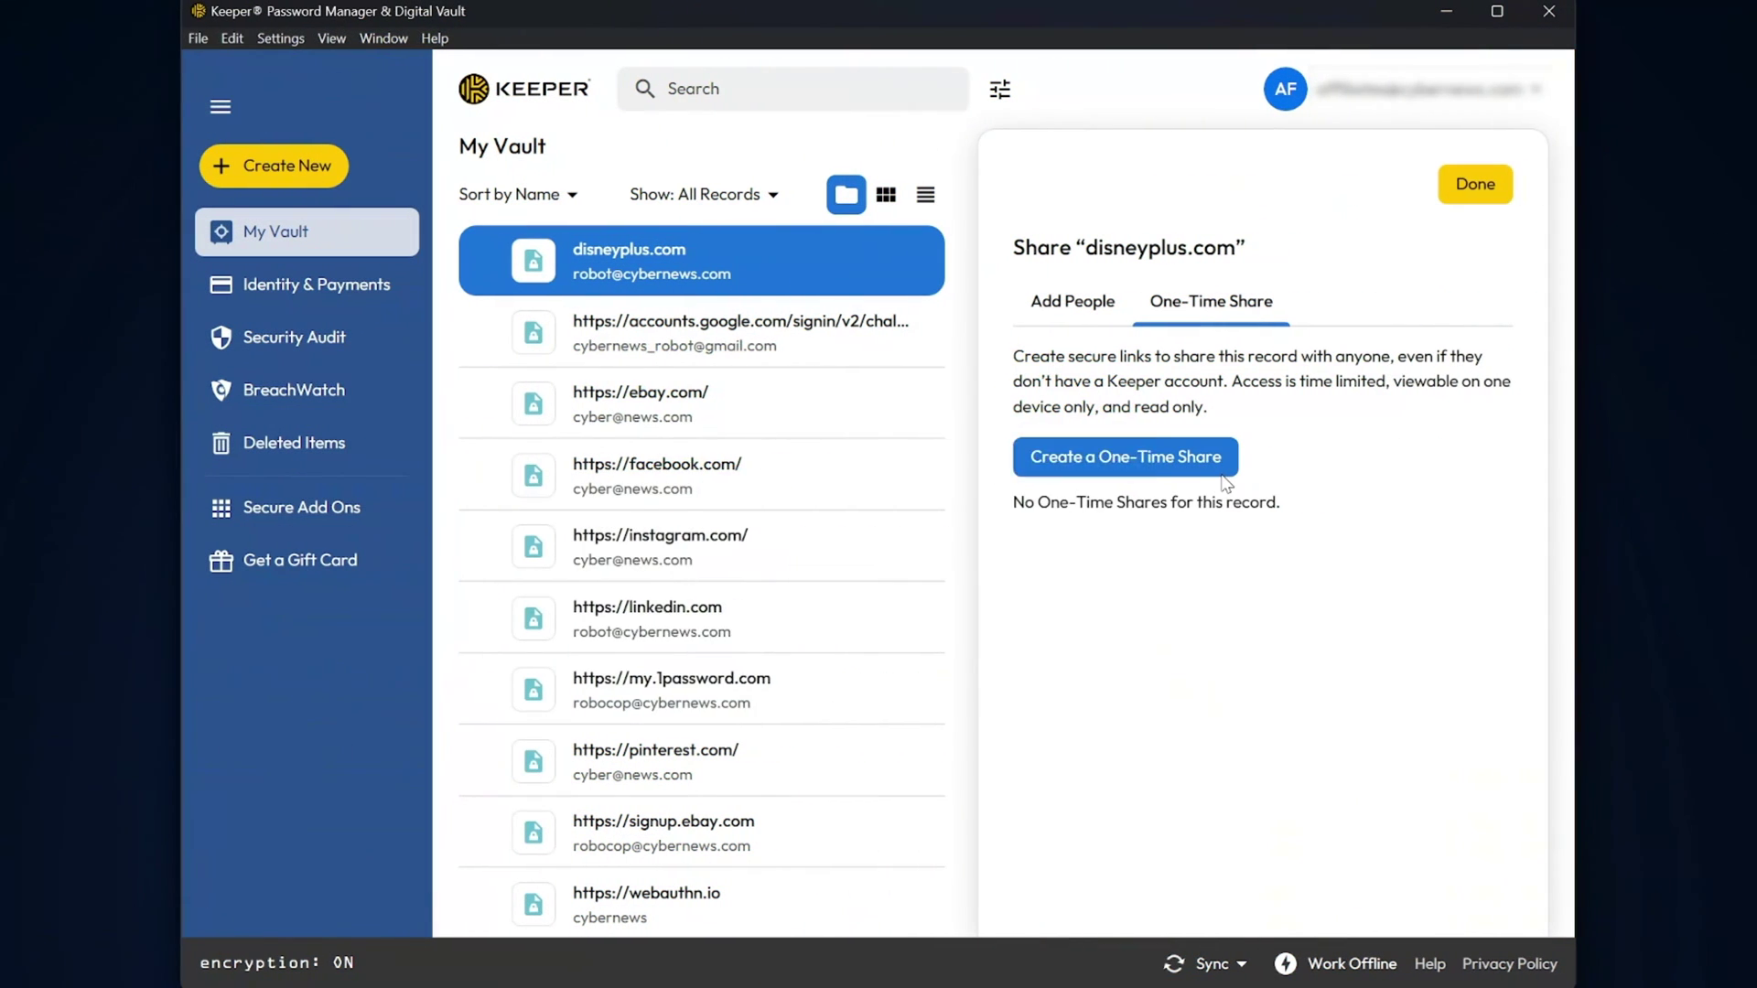
Create a one-time share link for the disneyplus.com record in Keeper, expiring after 30 days, and look through its other sharing methods
left_click(1224, 462)
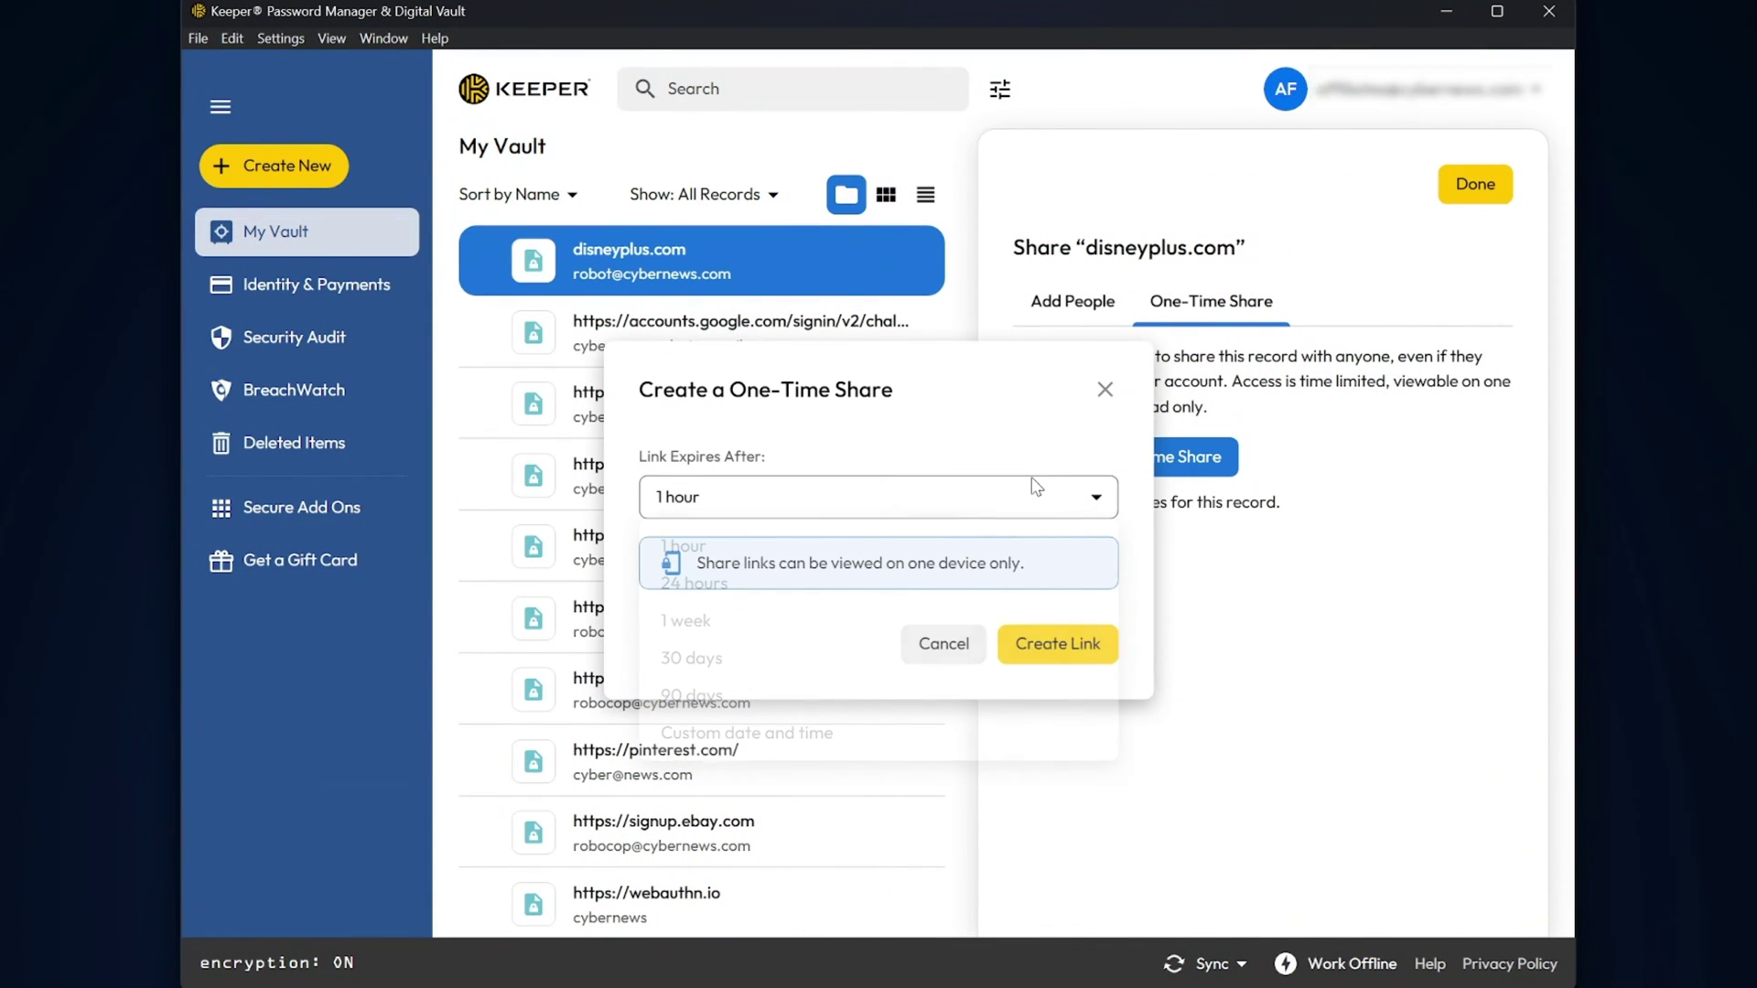
left_click(903, 673)
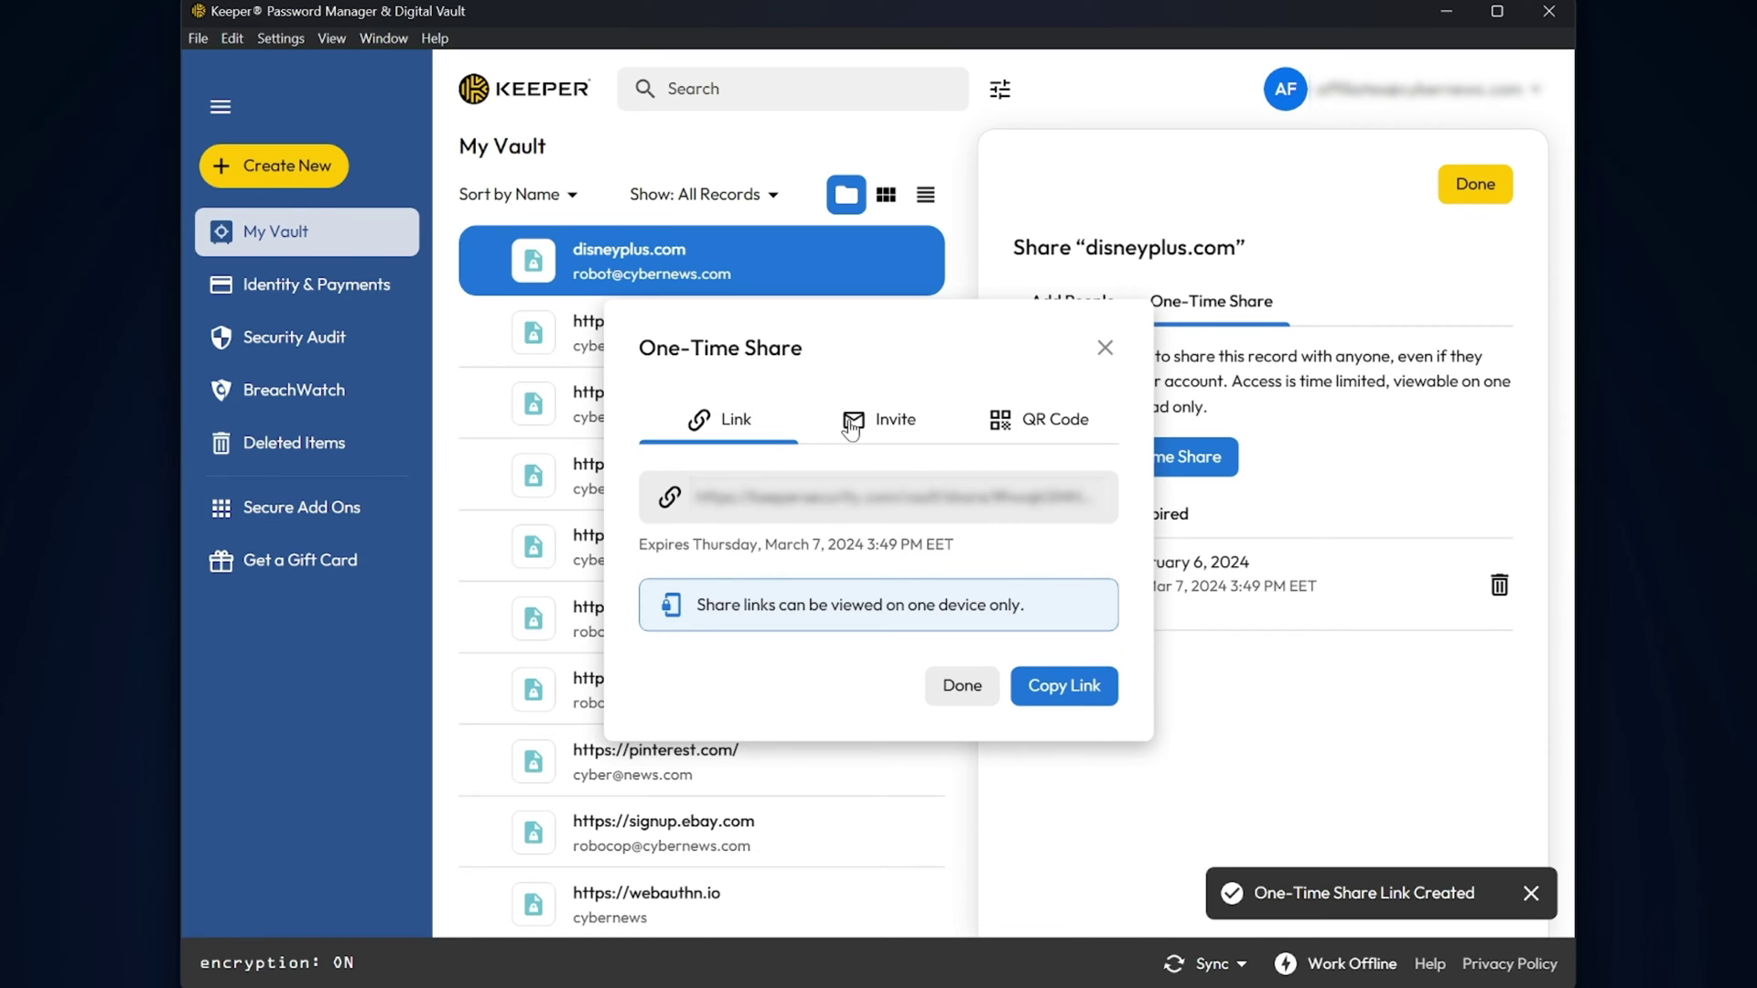
left_click(879, 425)
left_click(1061, 349)
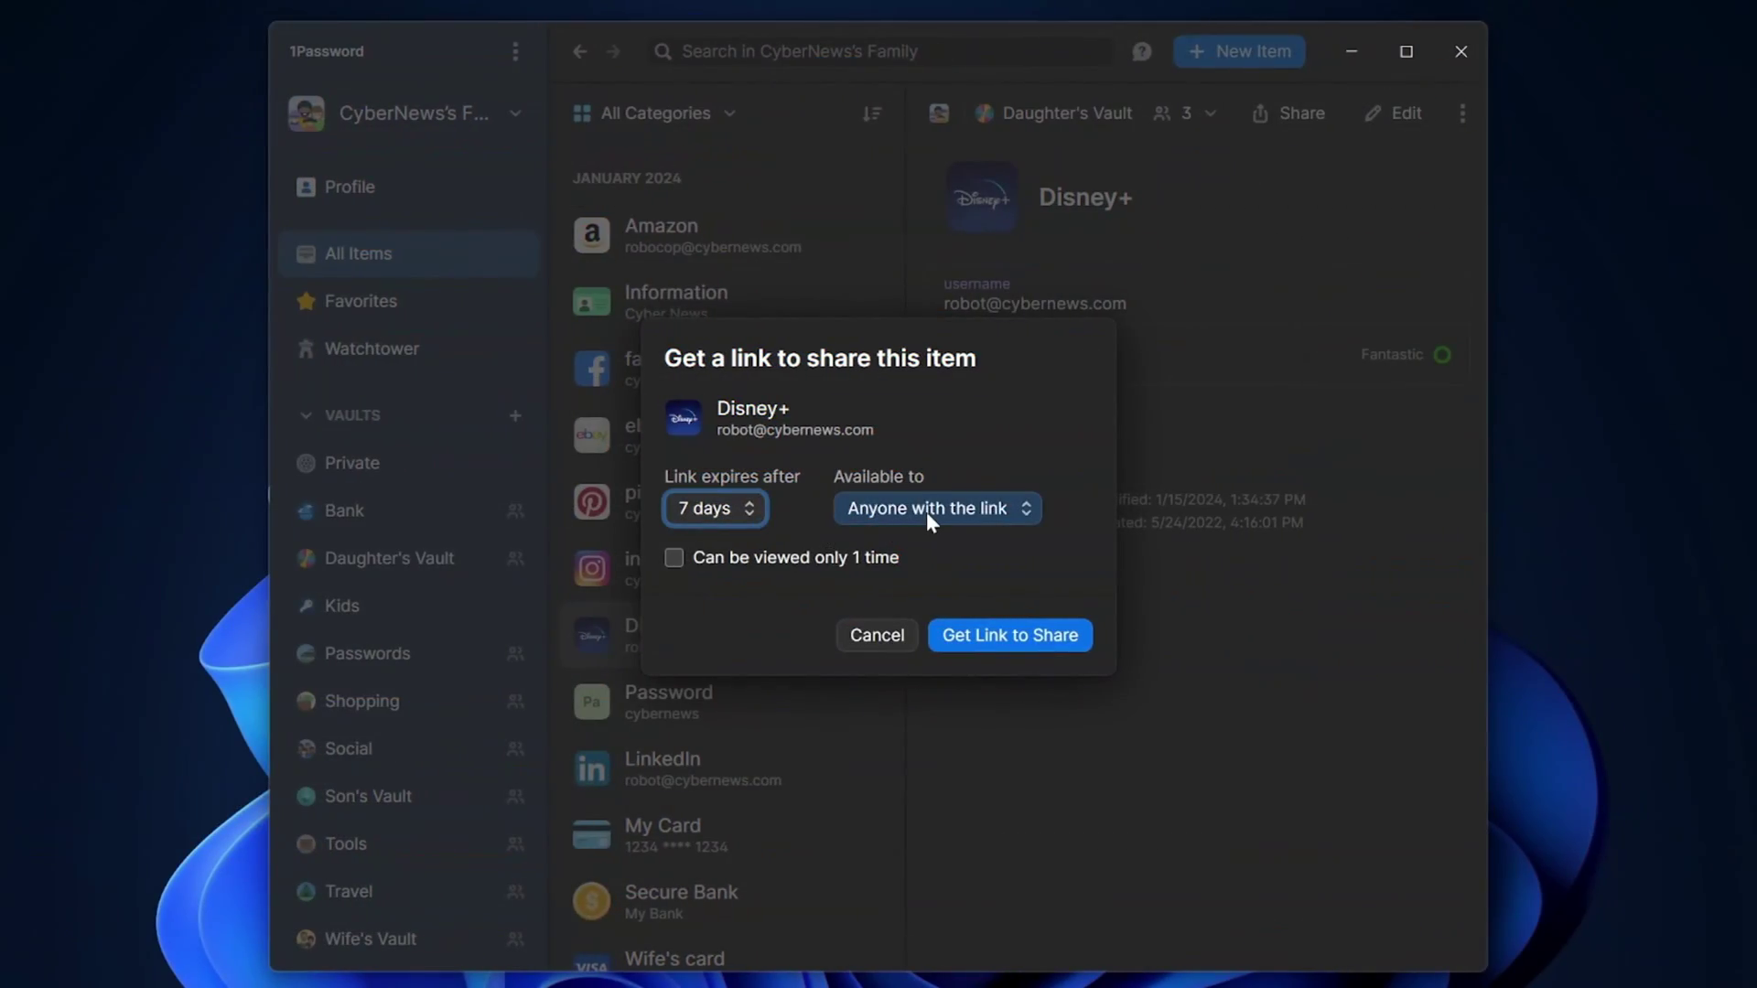
Check who the Disney+ share link can be made available to in 1Password, and open access management for a shared vault
left_click(926, 512)
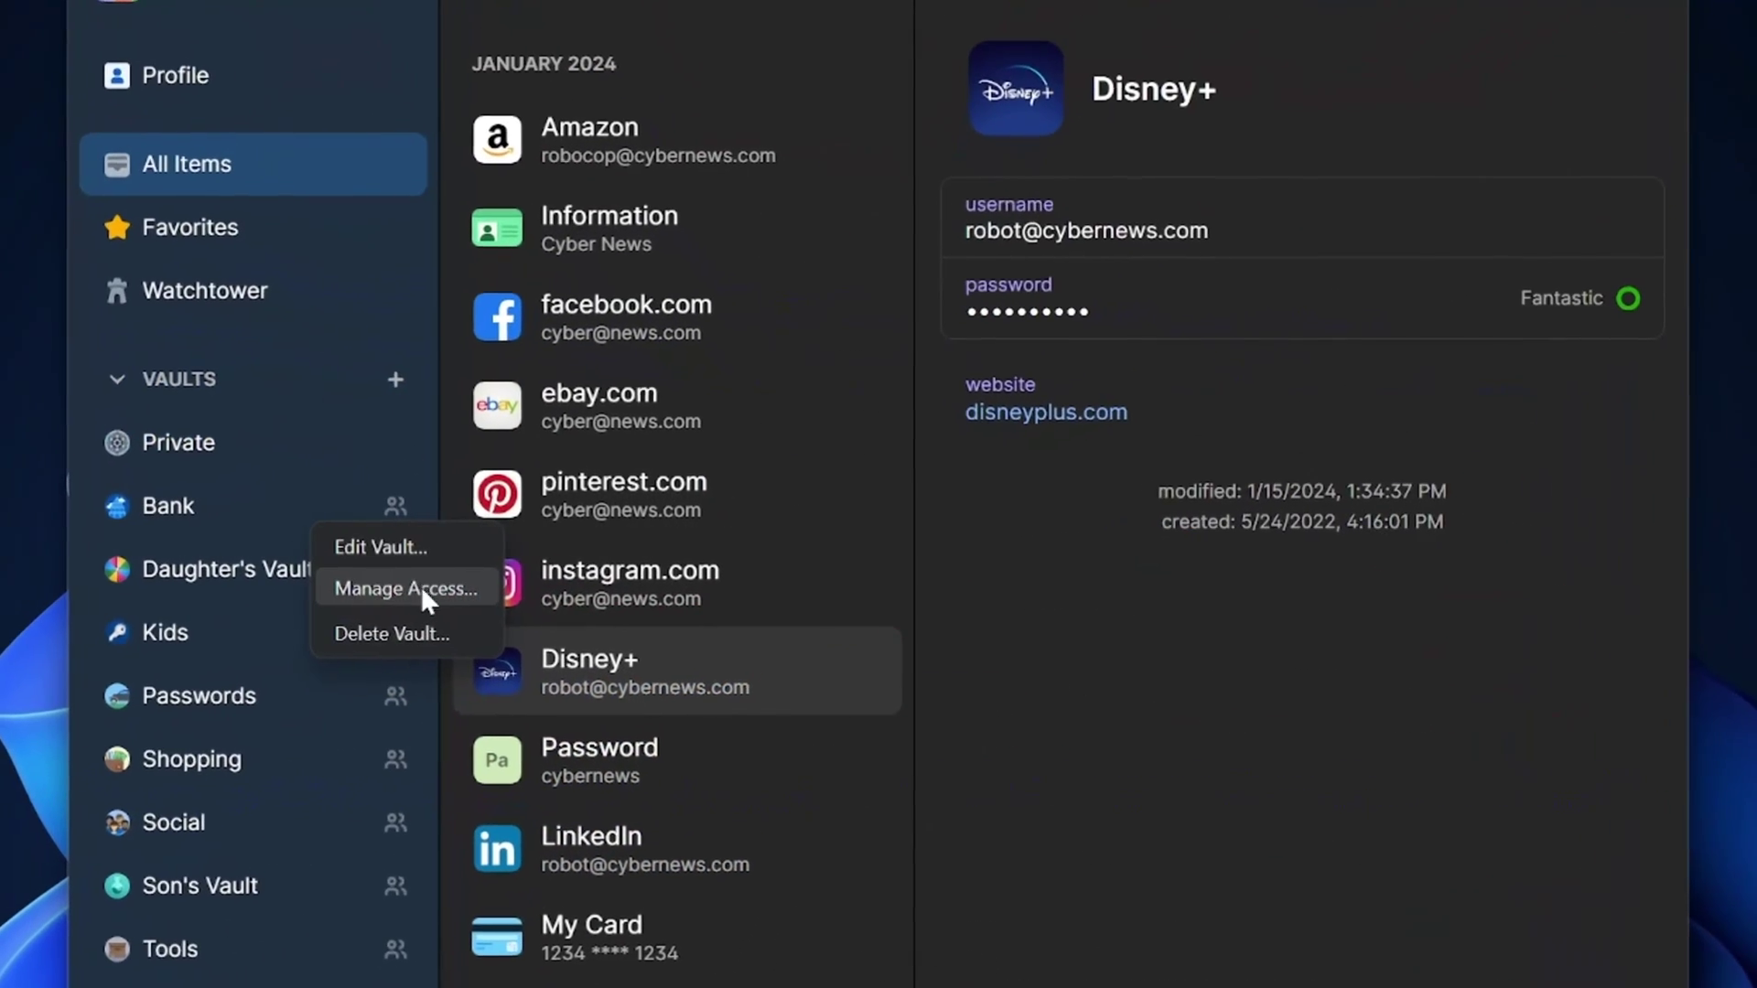
left_click(414, 590)
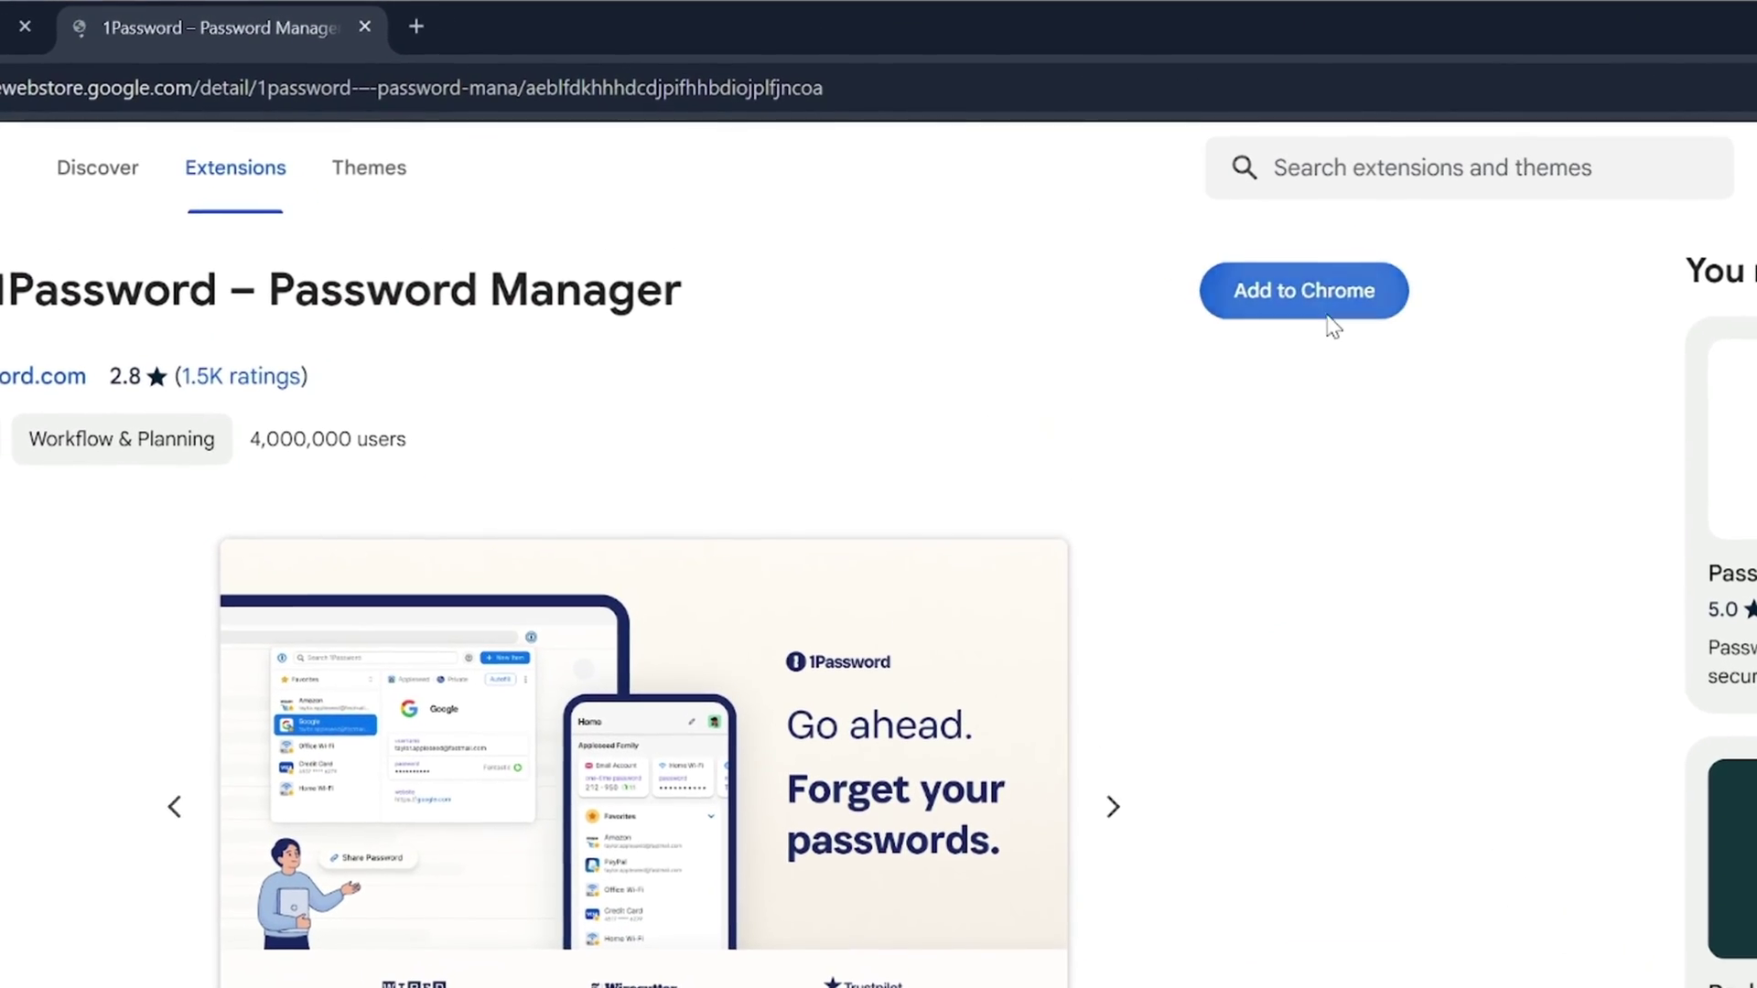
Add the 1Password extension to Chrome from its web store page
left_click(1327, 314)
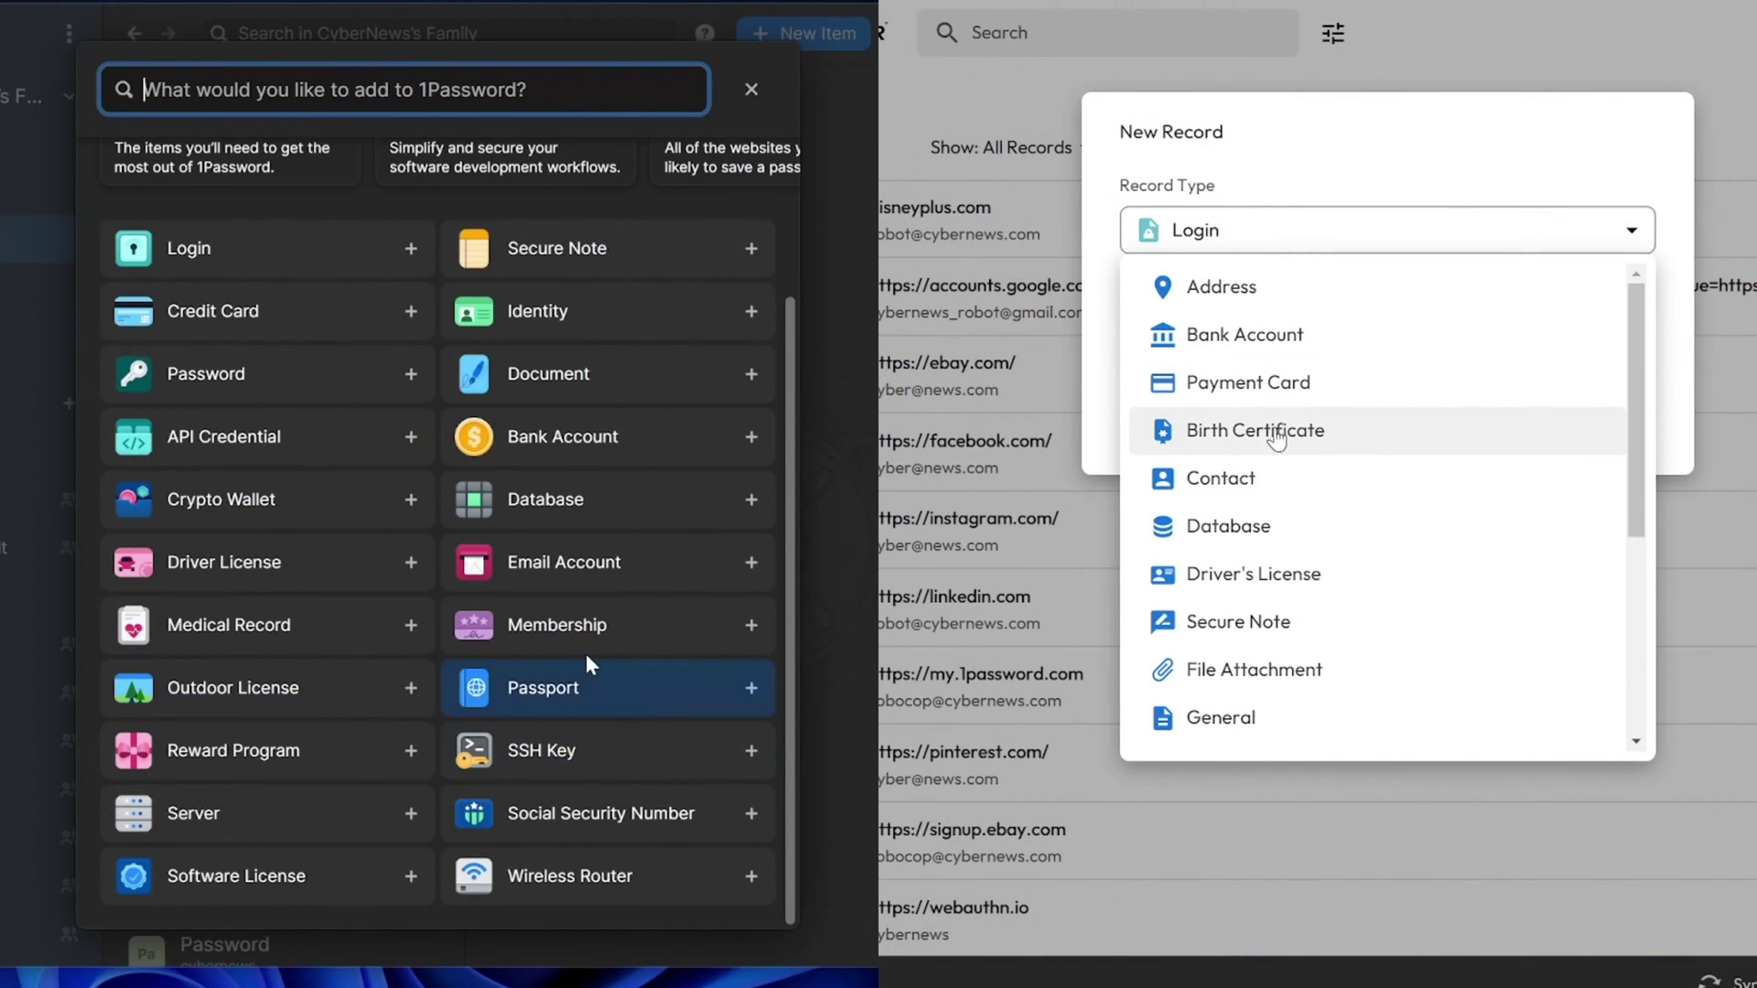
Look through the new item categories in 1Password and the record types in Keeper
scroll(600, 549, "up", 2)
scroll(1274, 477, "down", 4)
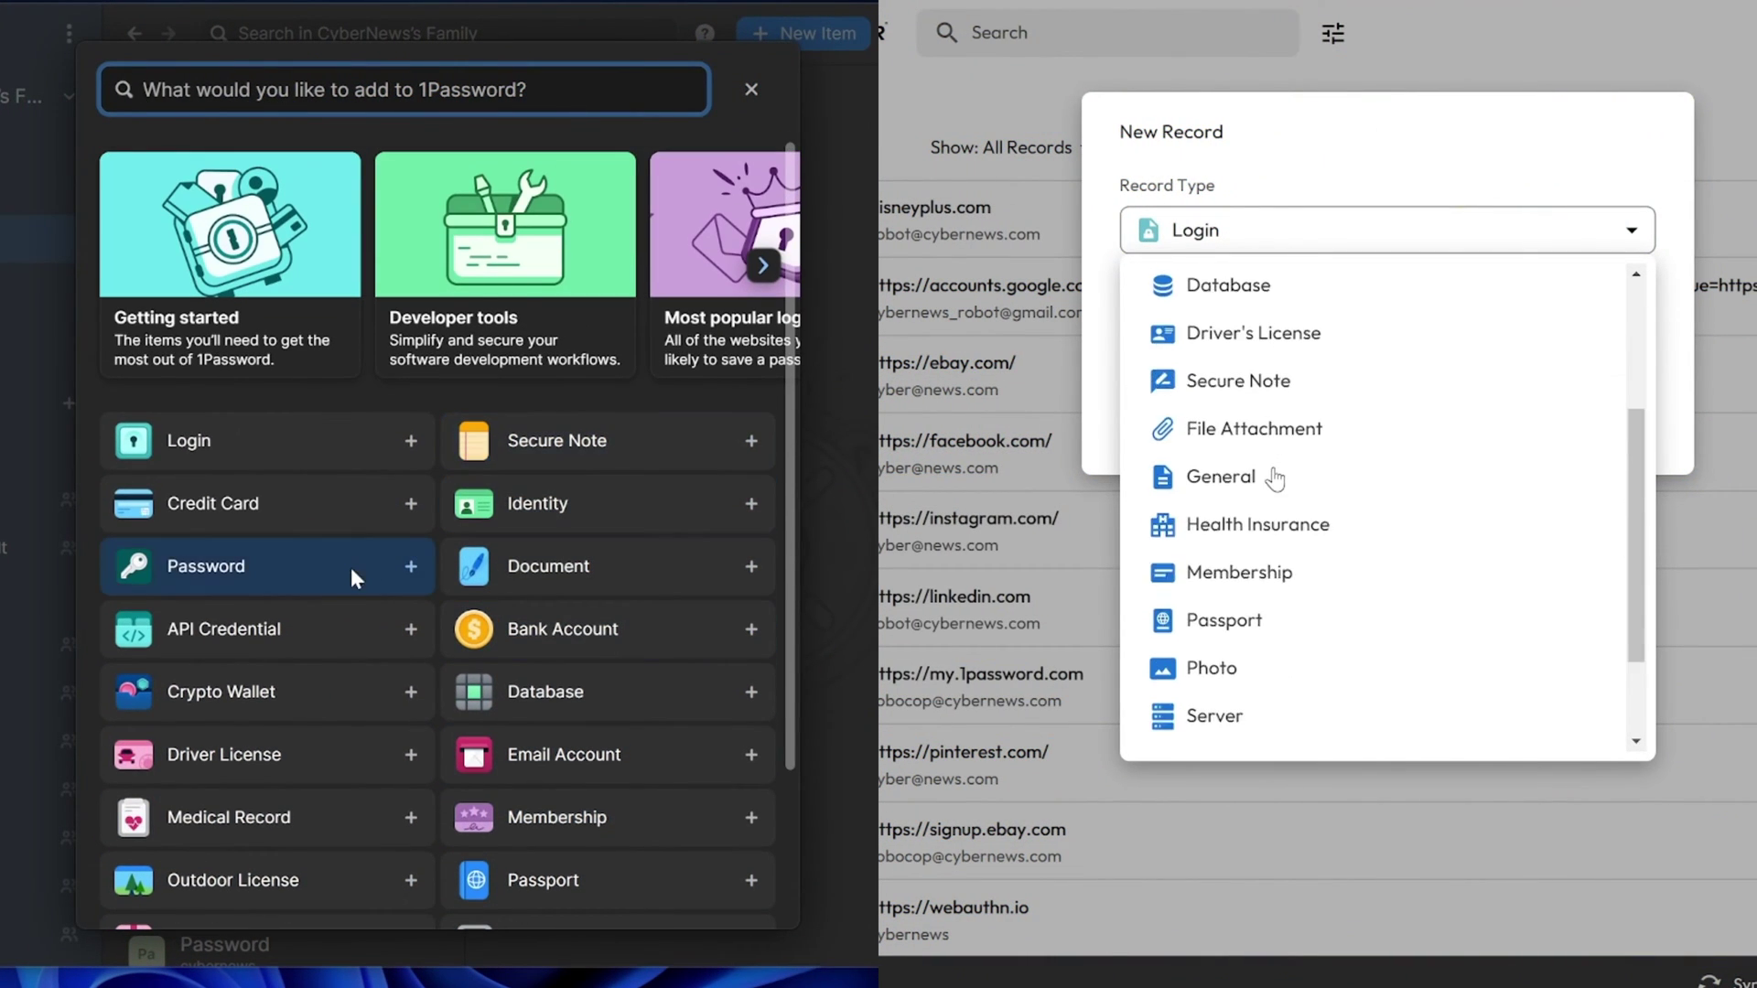
left_click(334, 586)
scroll(1274, 478, "up", 4)
scroll(1272, 595, "down", 4)
left_click(1281, 732)
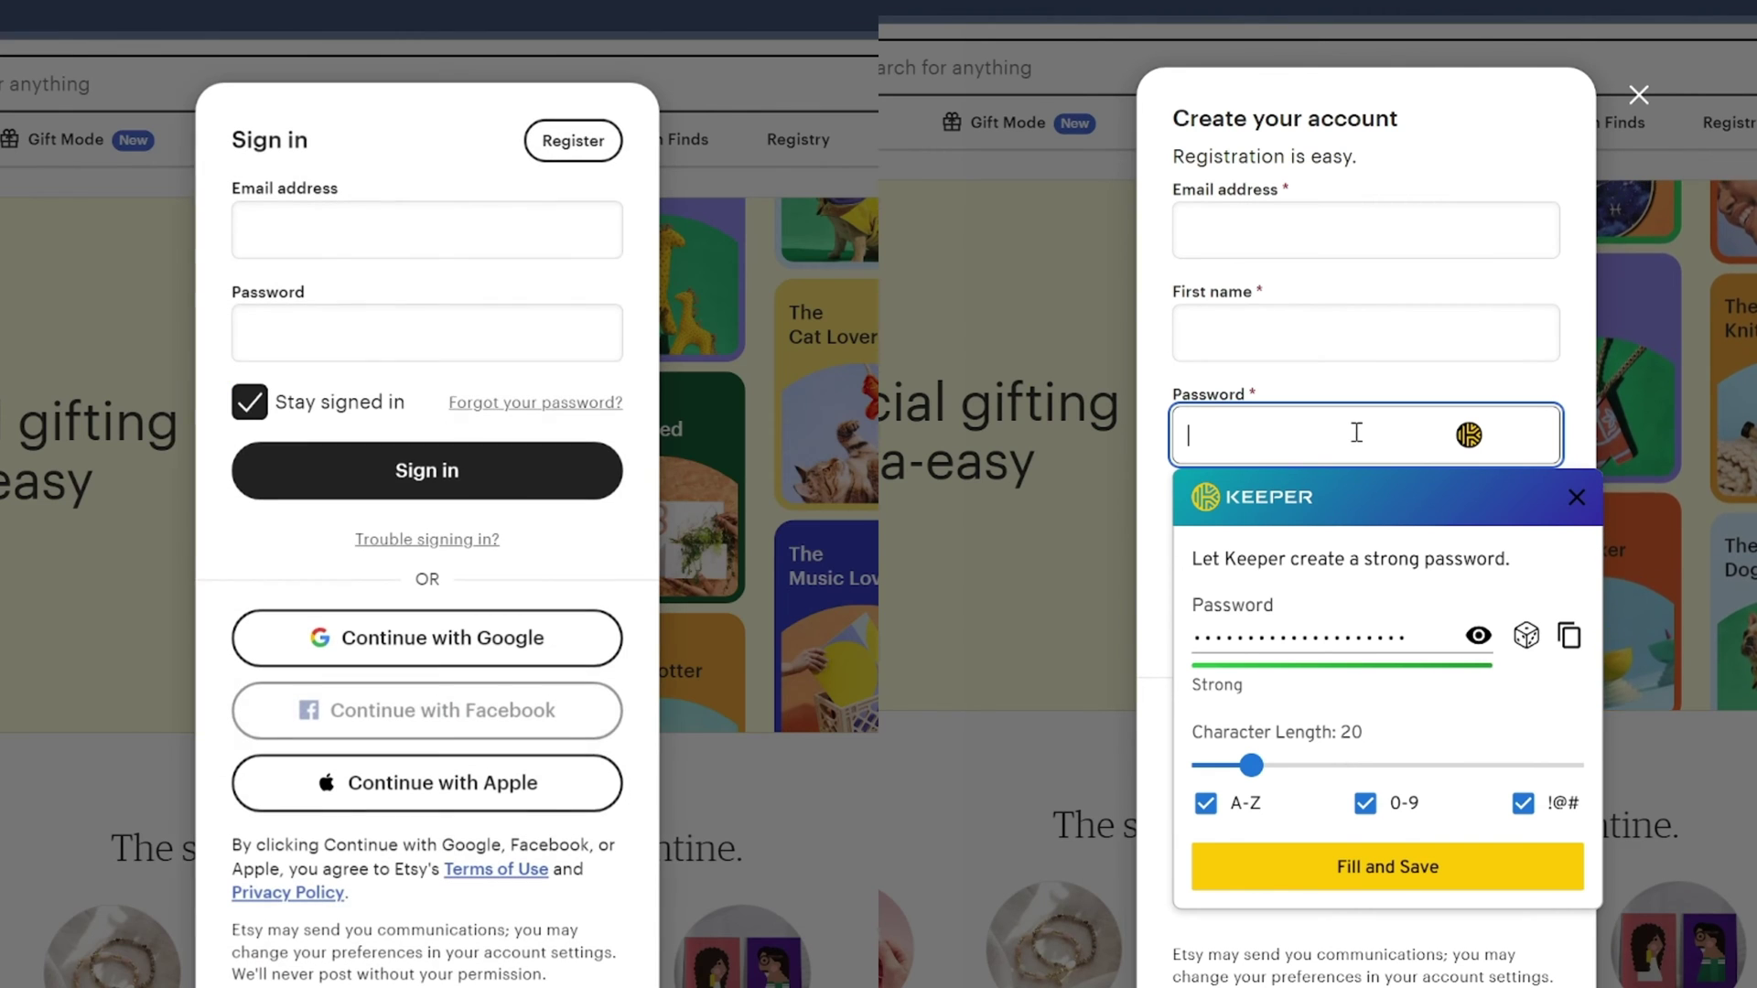
left_click(512, 227)
left_click(1348, 233)
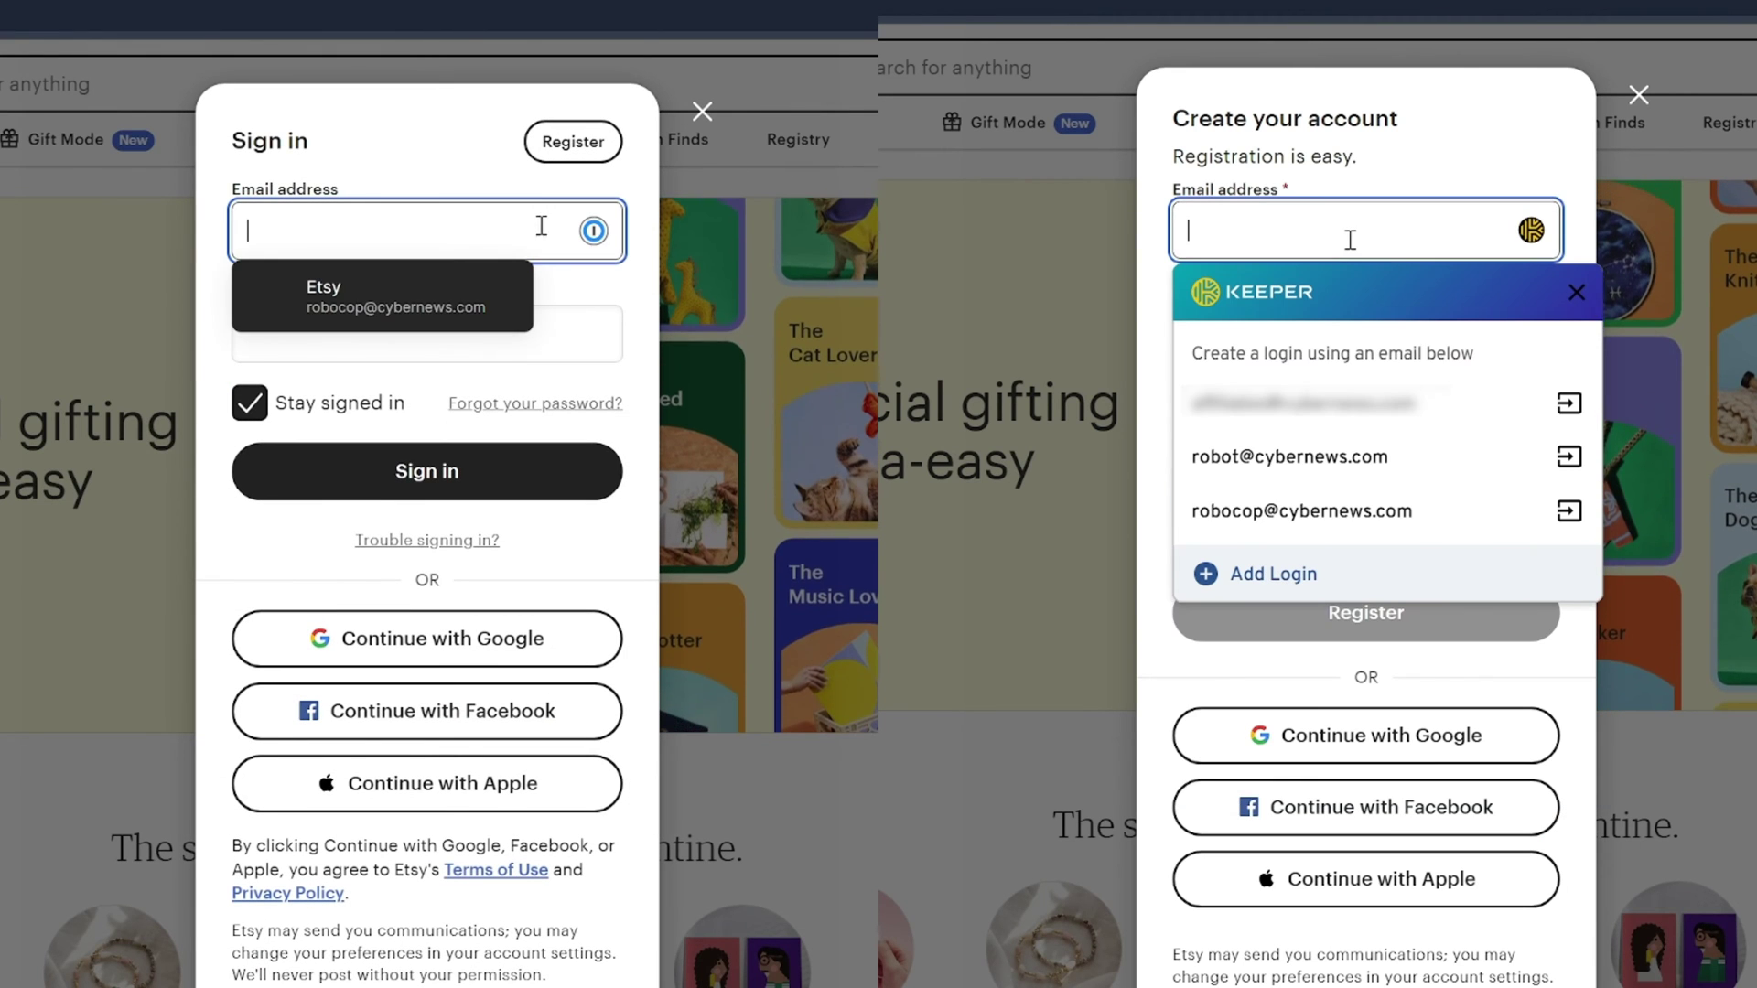
left_click(448, 278)
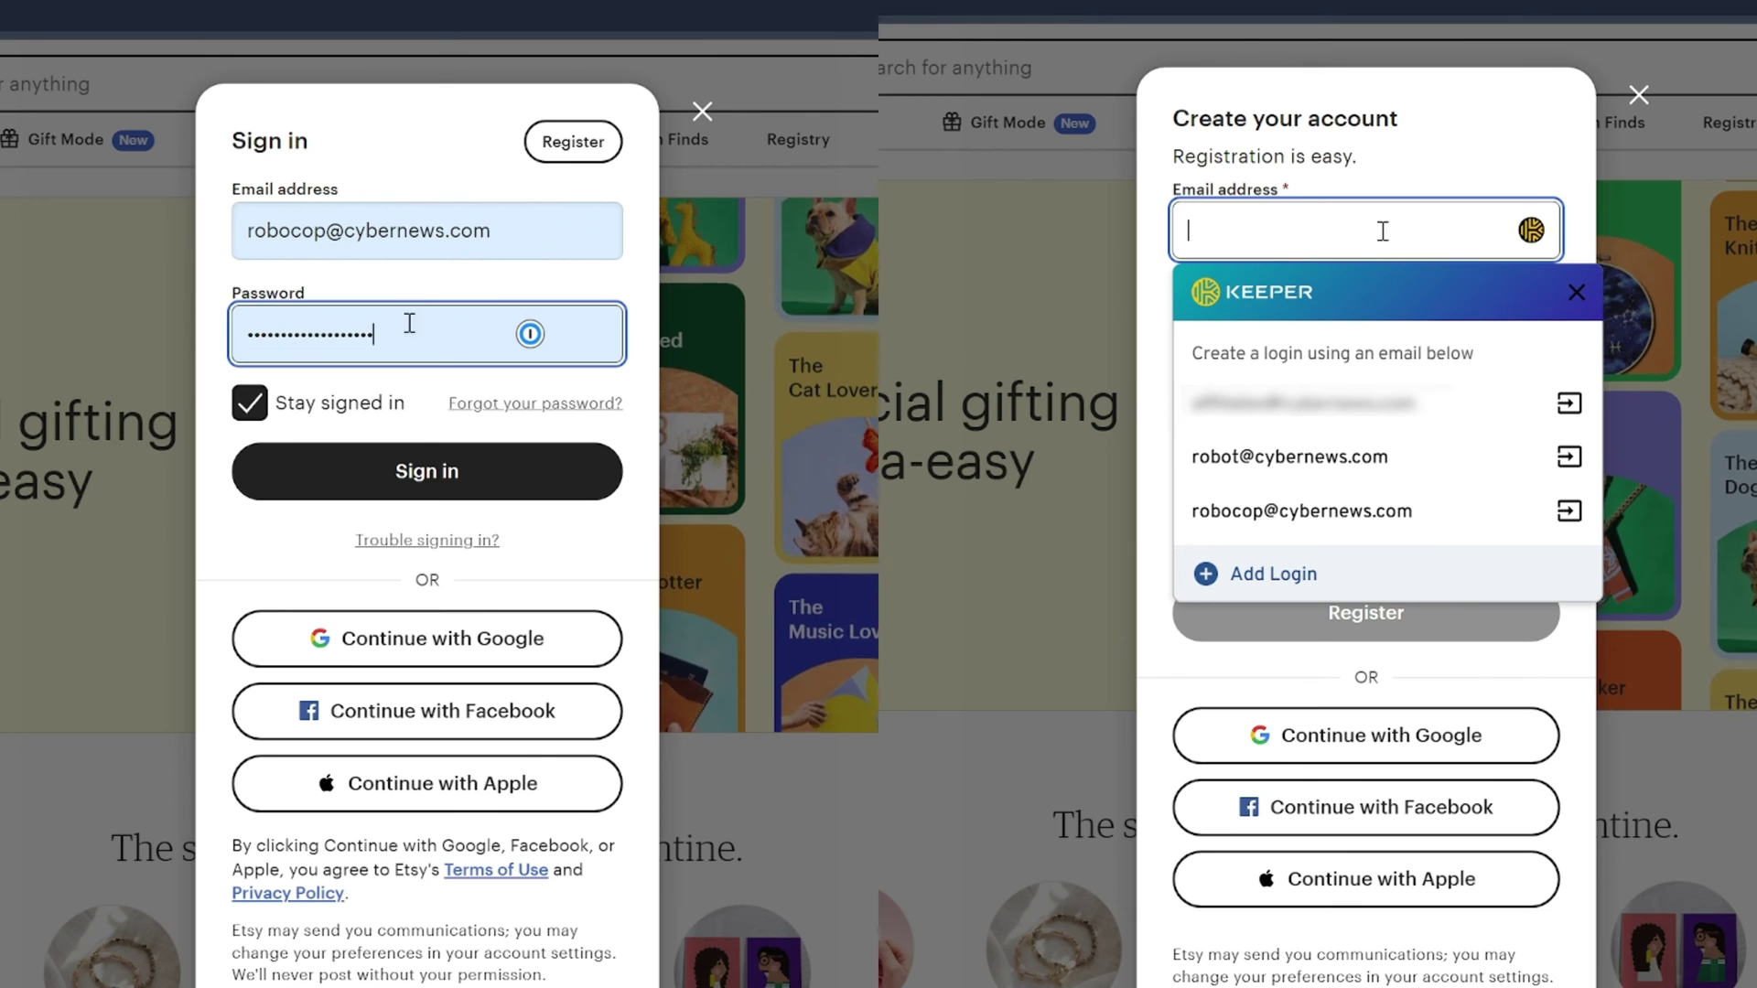
left_click(434, 491)
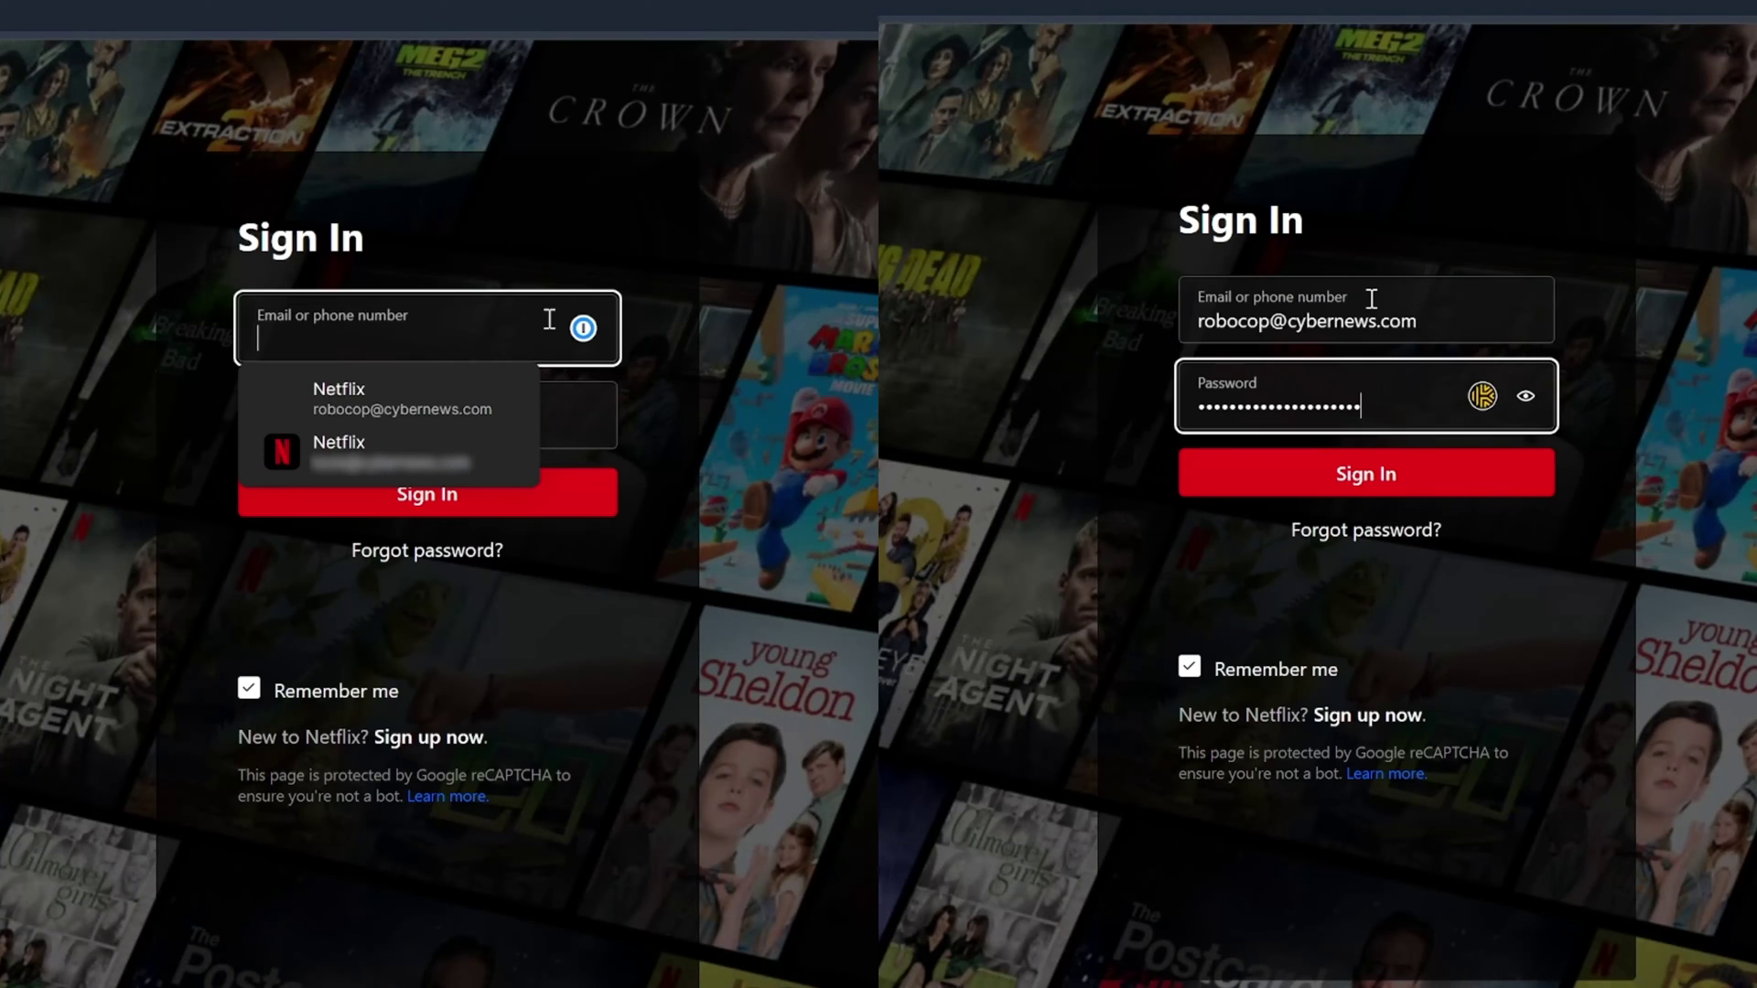
Autofill the Netflix email and password from the first saved 1Password login, and open Keeper's autofill in the other Netflix sign-in form
left_click(406, 384)
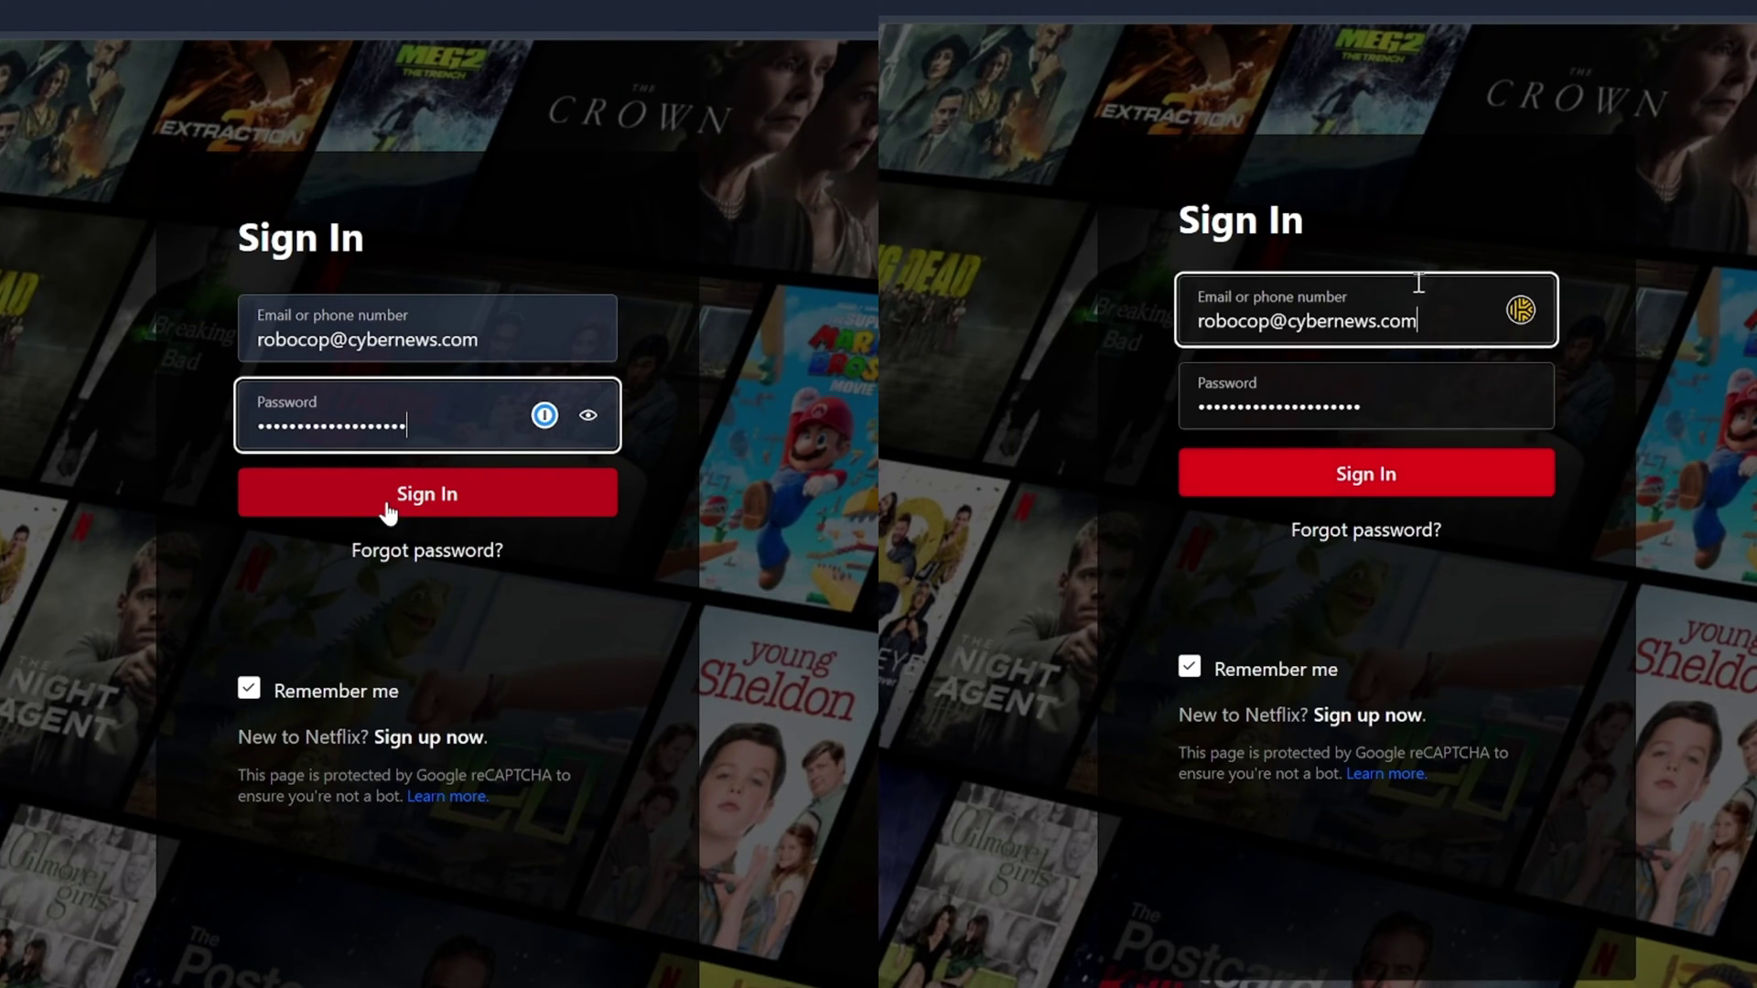
left_click(1519, 311)
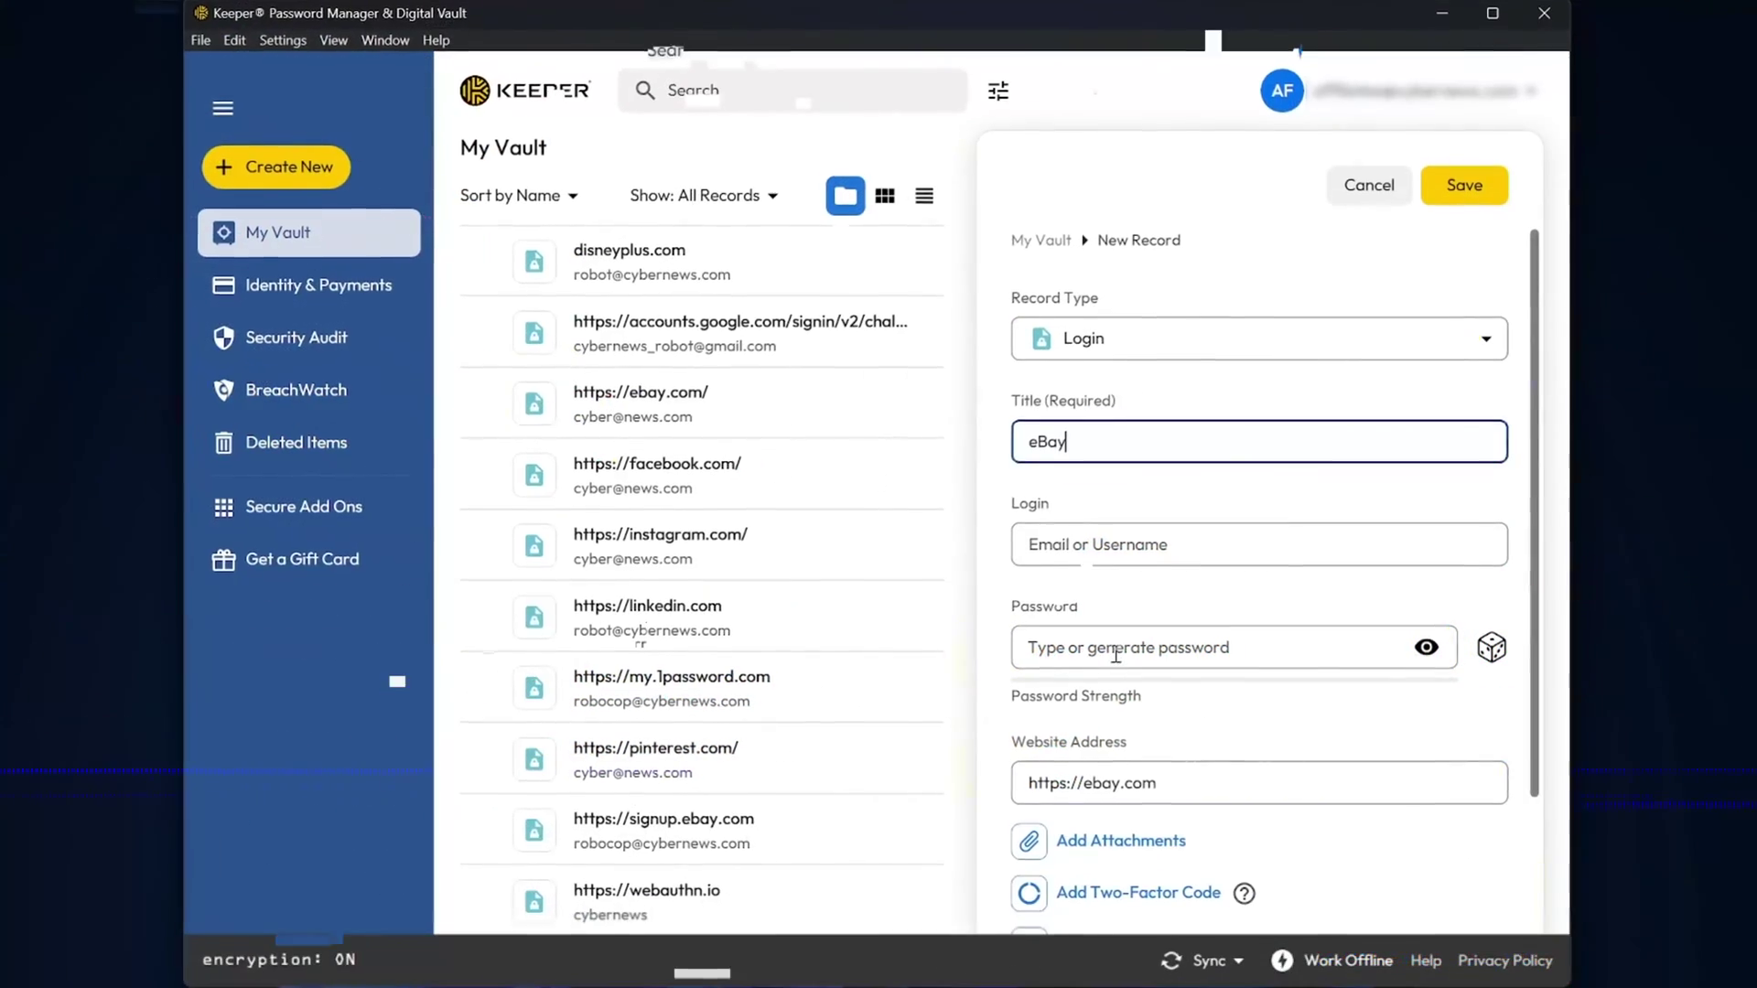
Try generating a 100-character letters-only password for a new eBay record in Keeper, reveal it in the password field, and cancel the record
left_click(1117, 640)
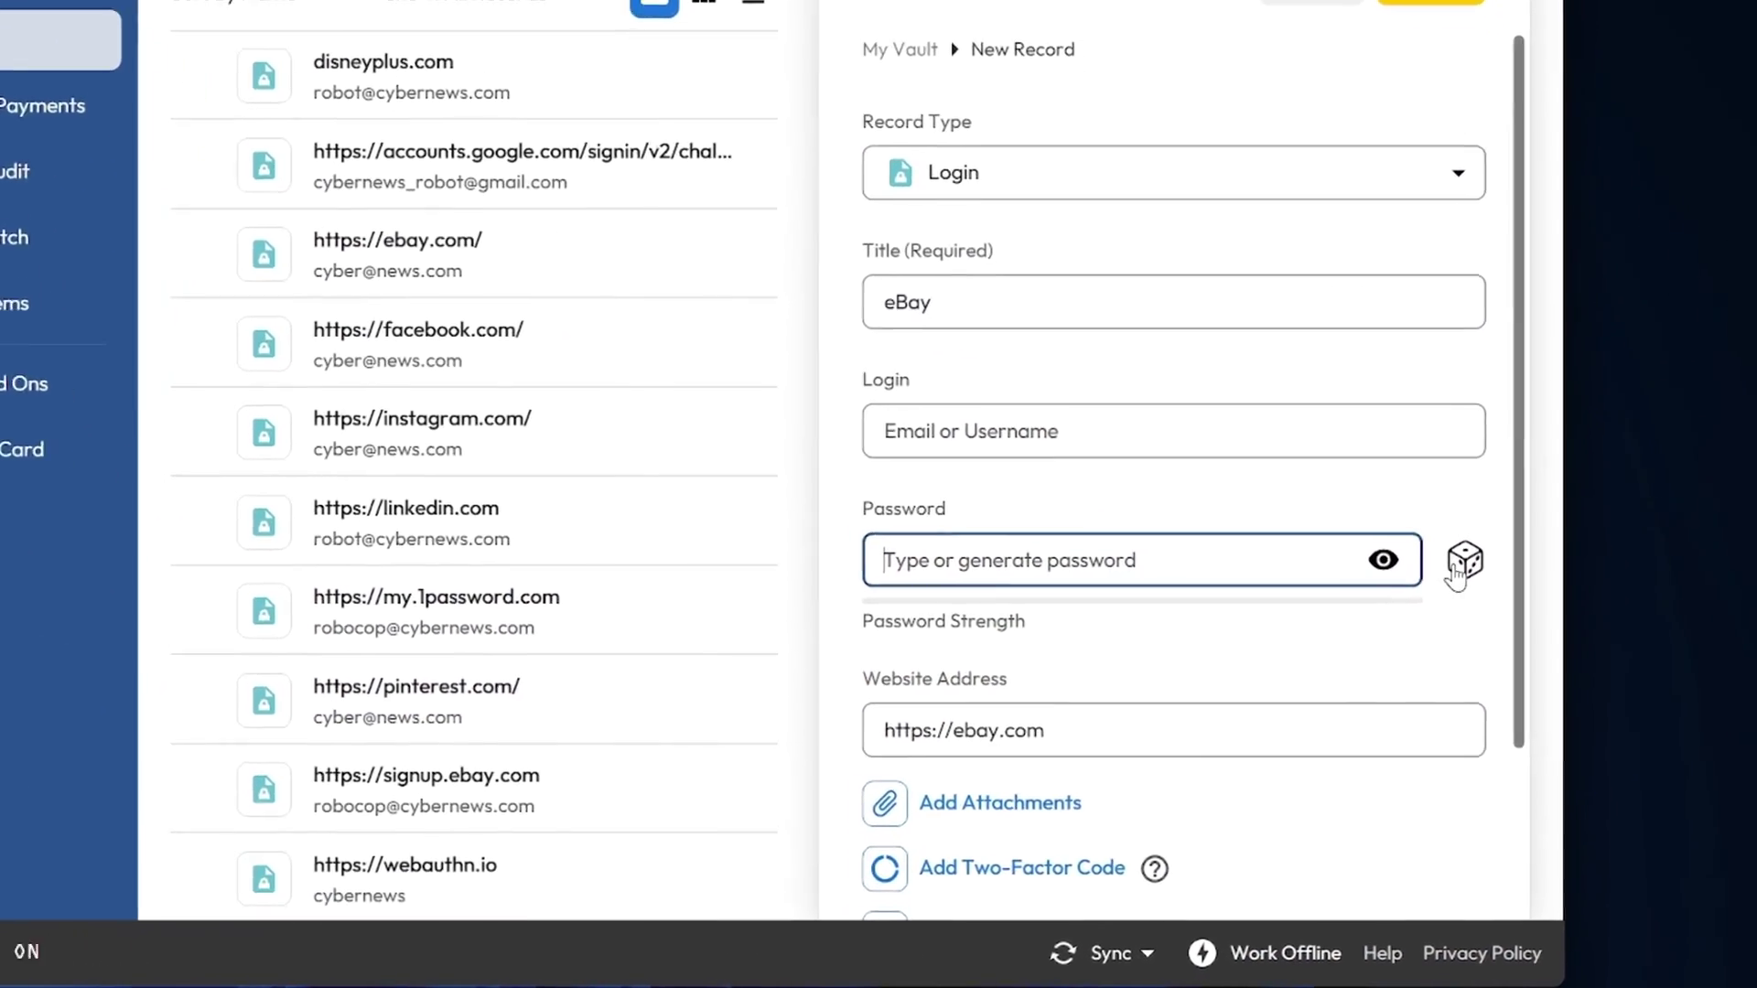
left_click(1483, 622)
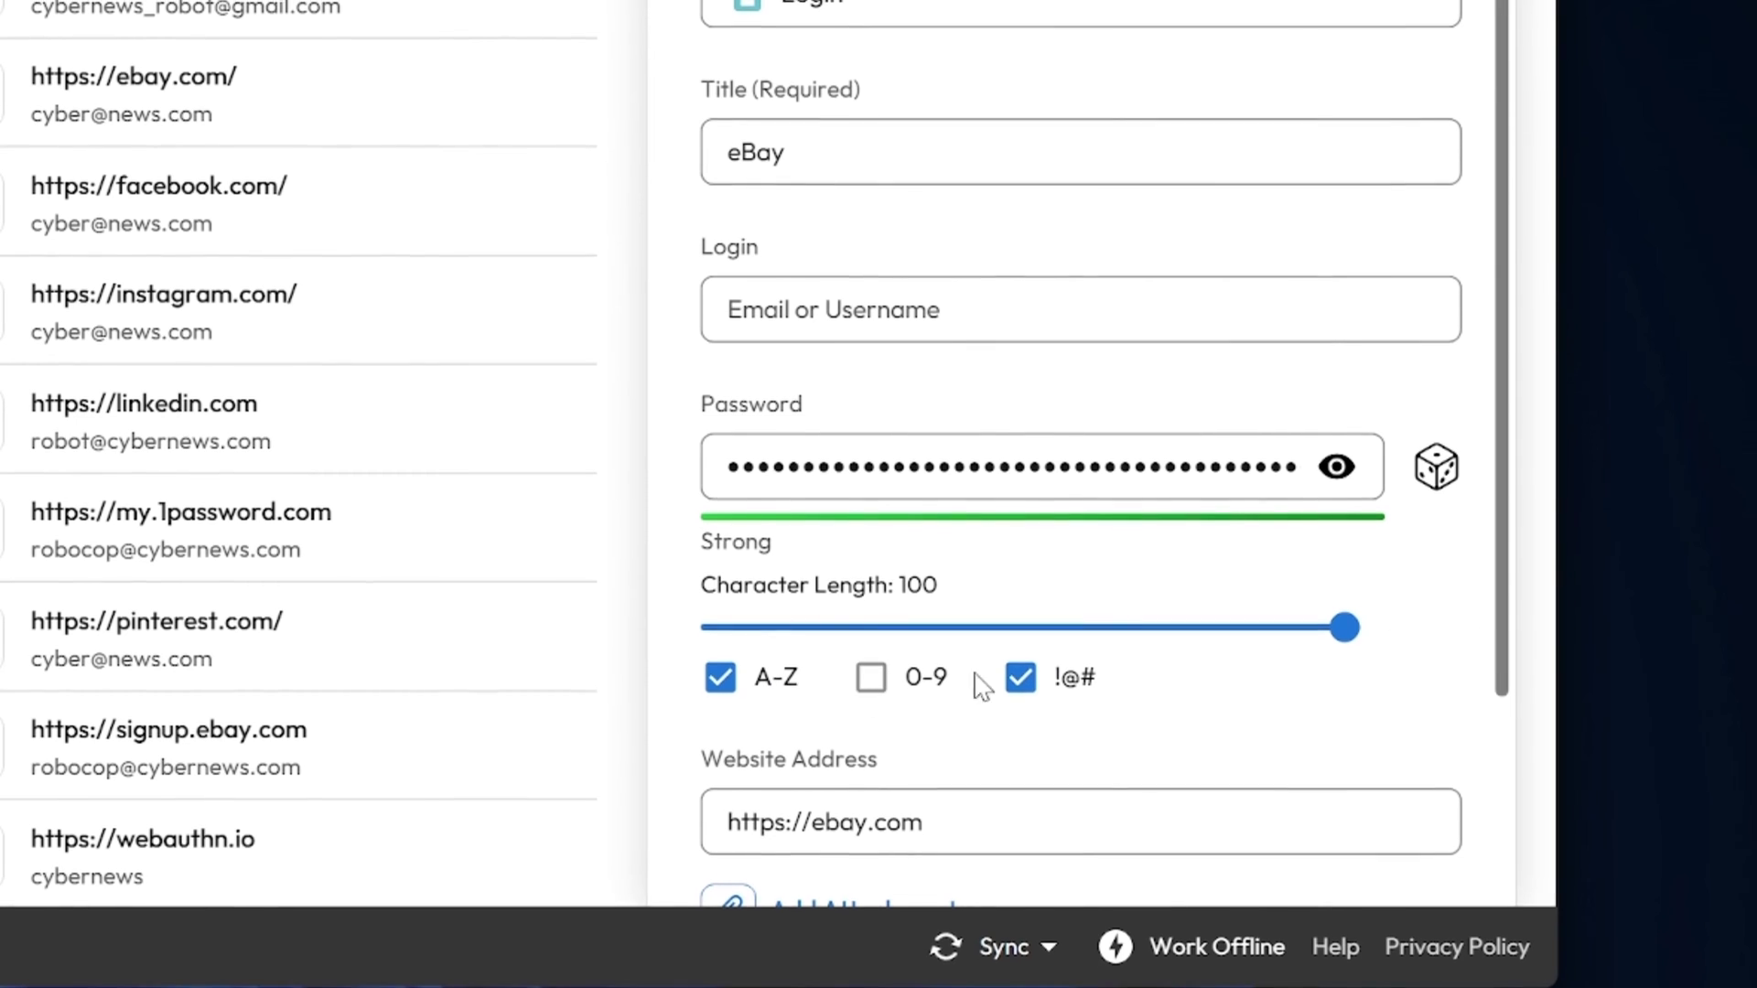
left_click(1020, 679)
left_click(1338, 796)
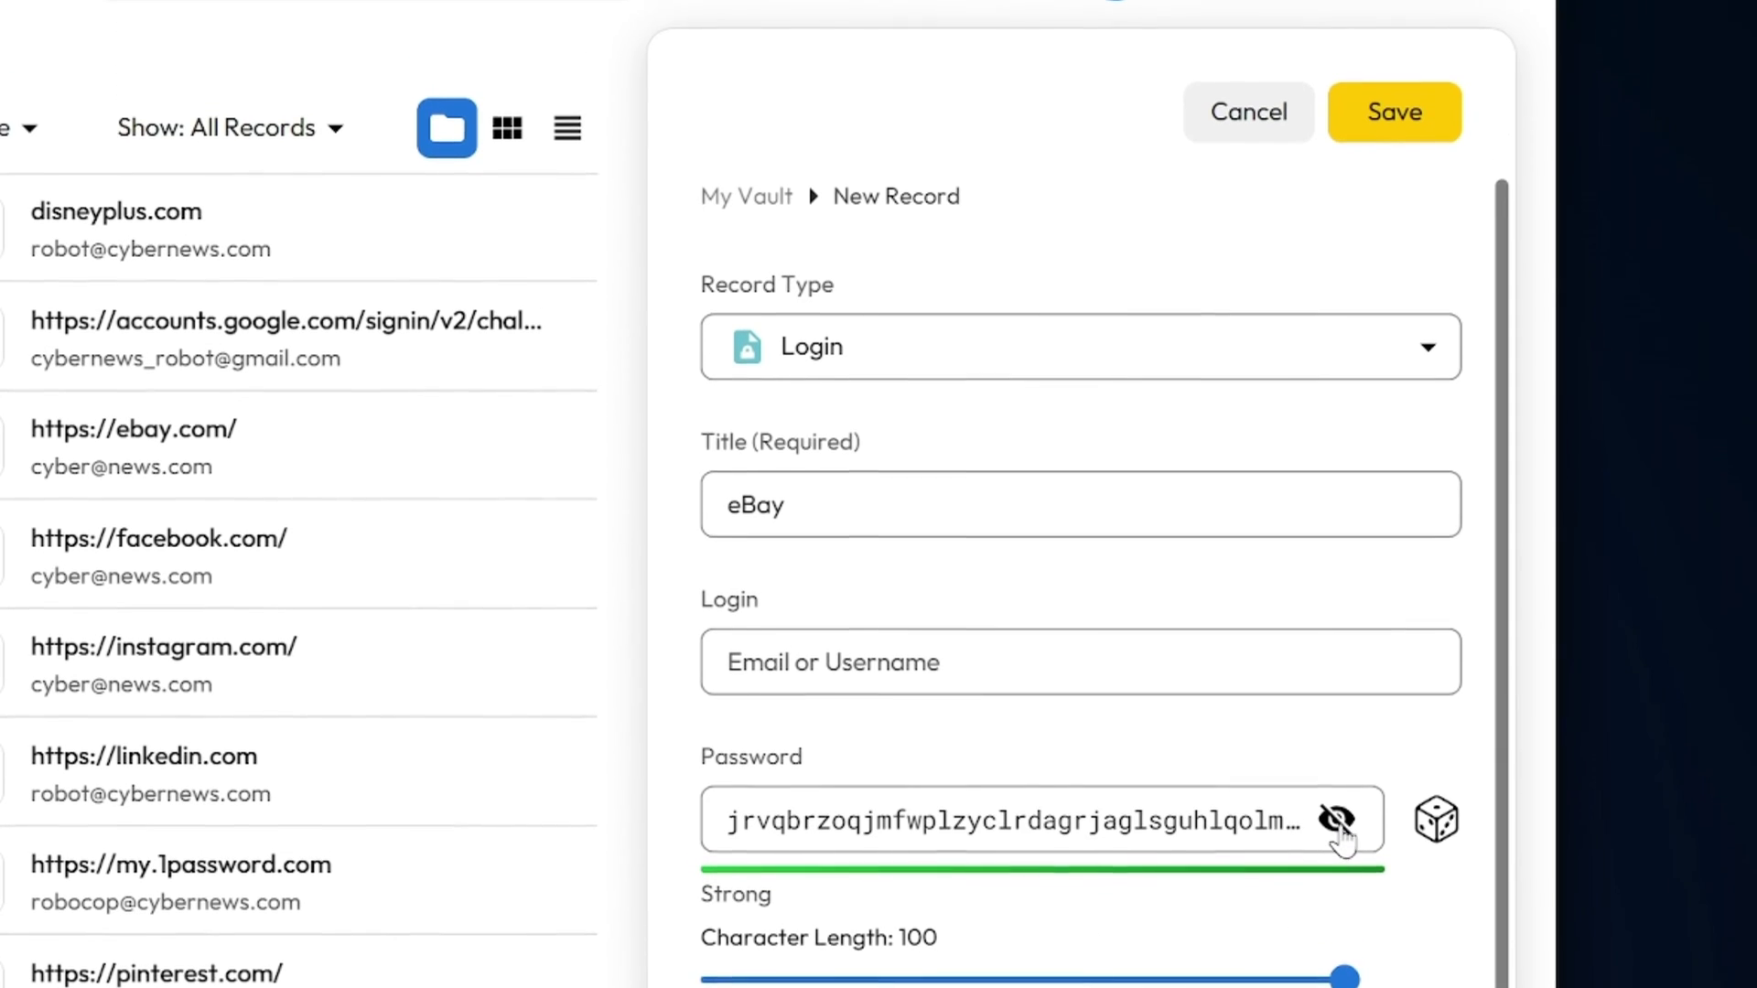
left_click(1237, 115)
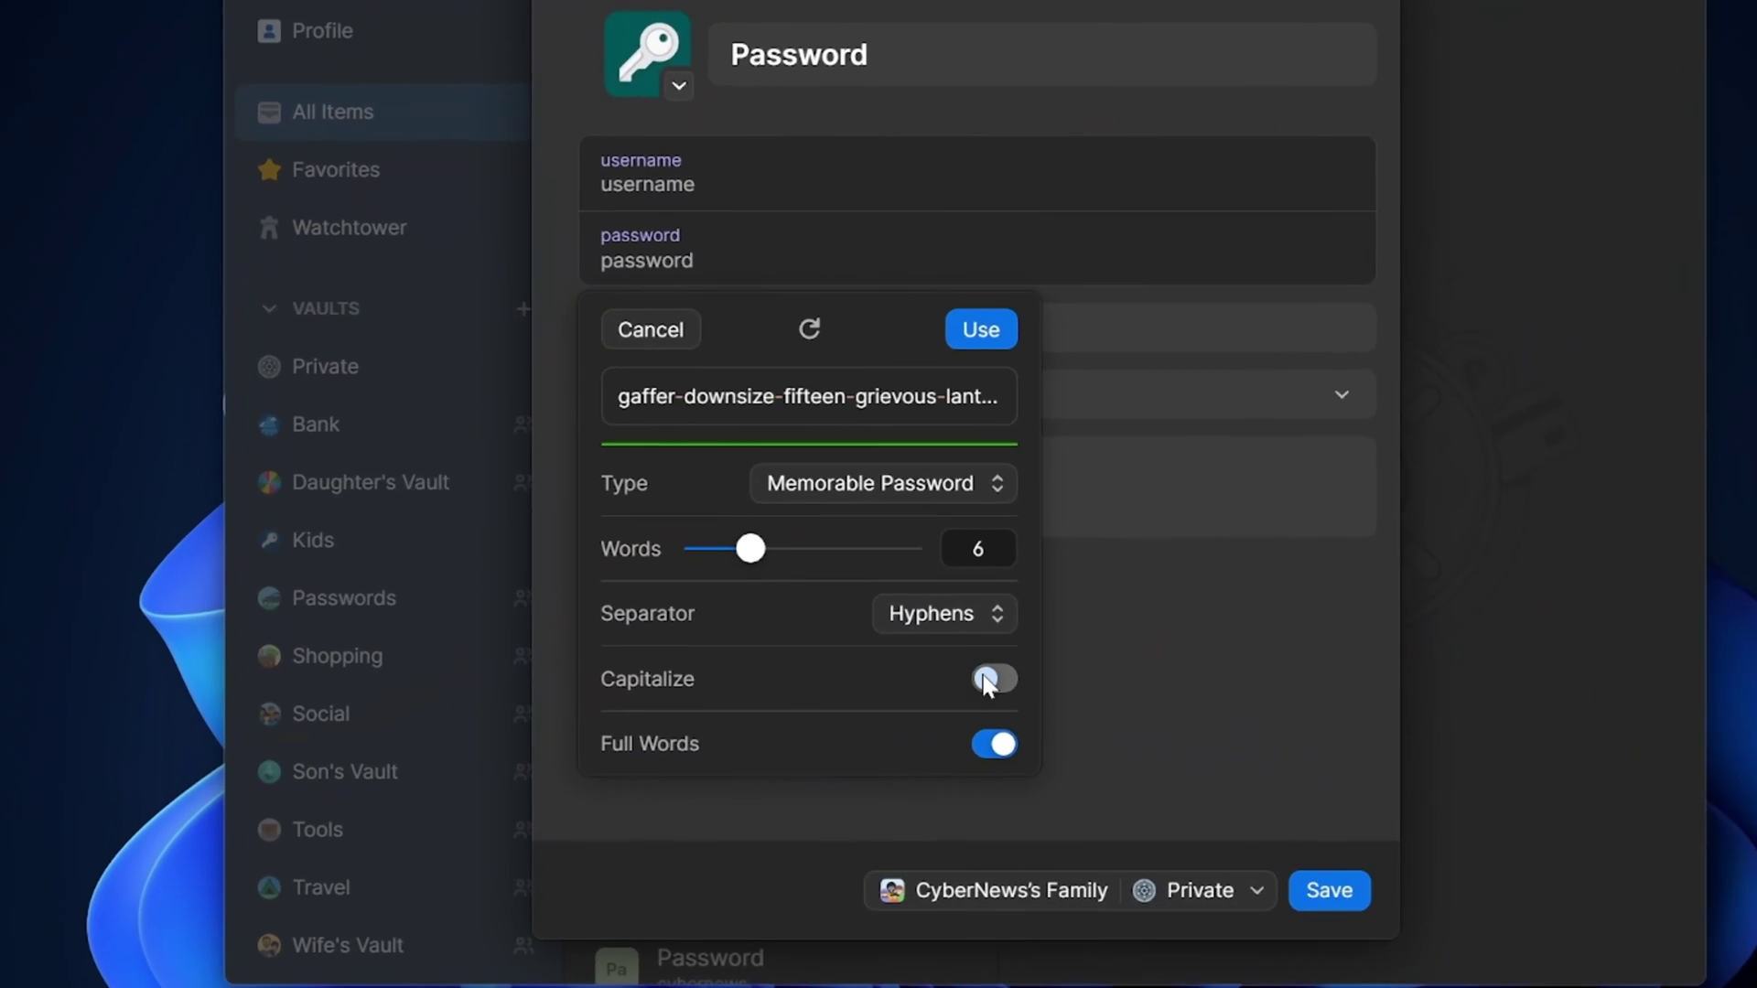
Turn on Capitalize in the 1Password password generator and change its type to Random Password
left_click(1046, 659)
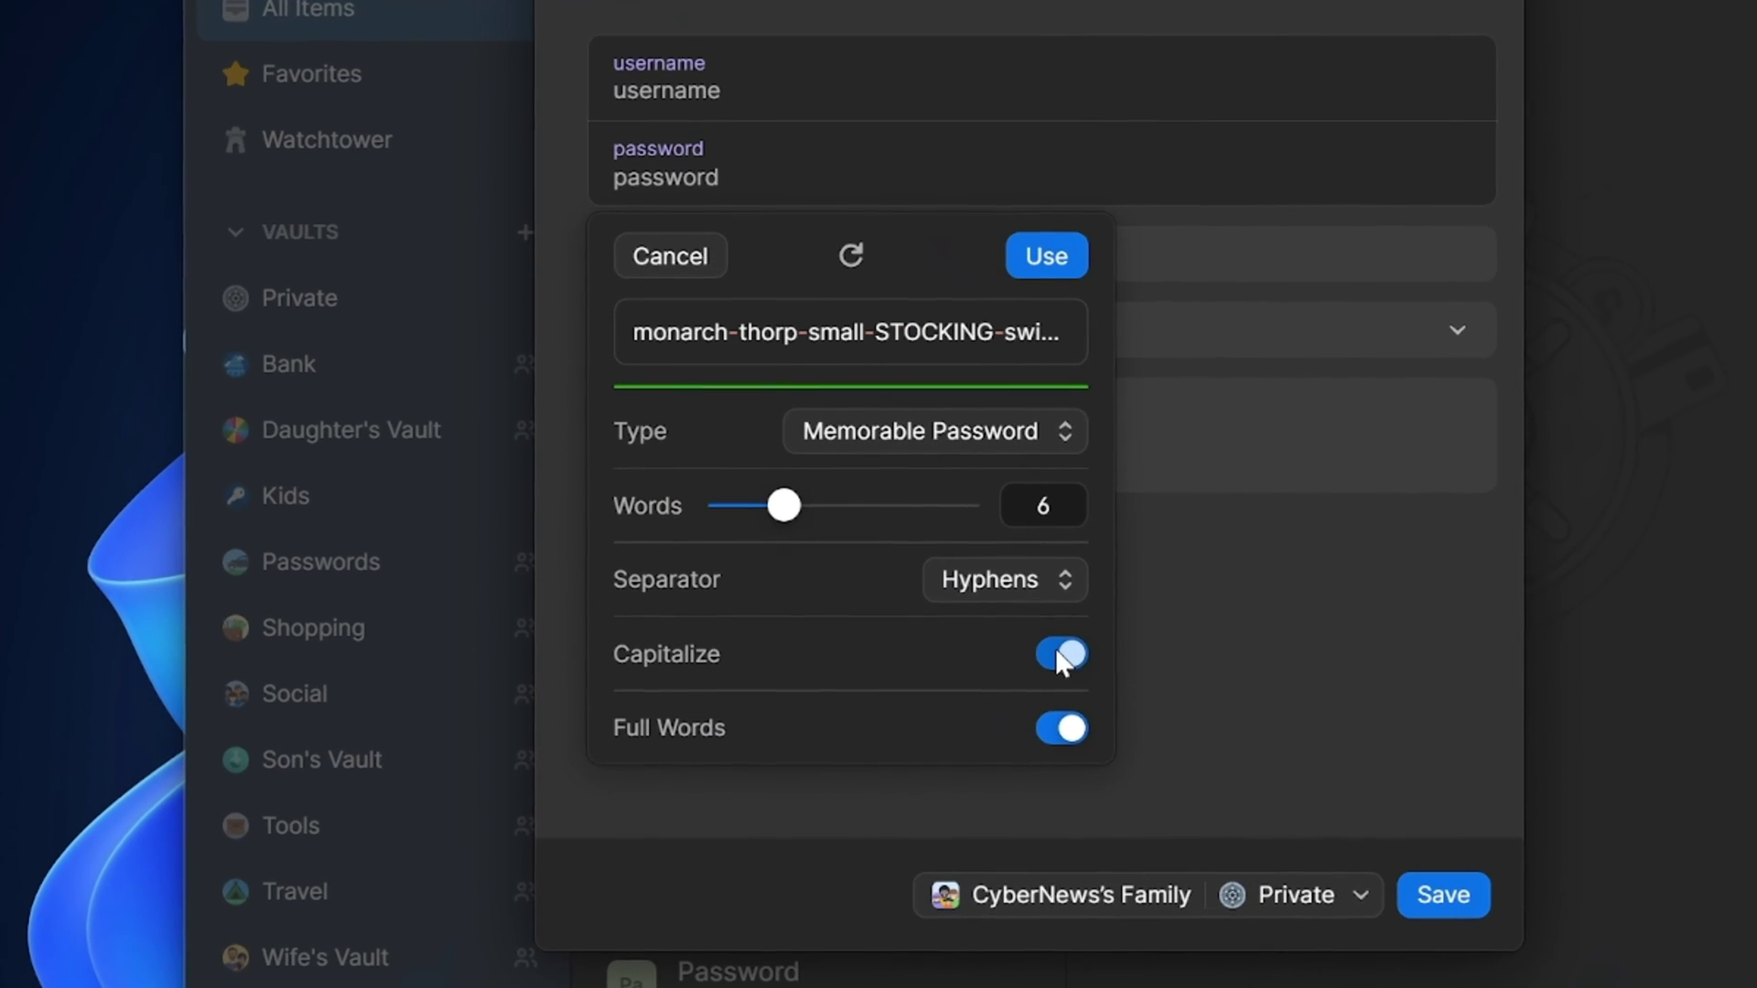
left_click(1001, 447)
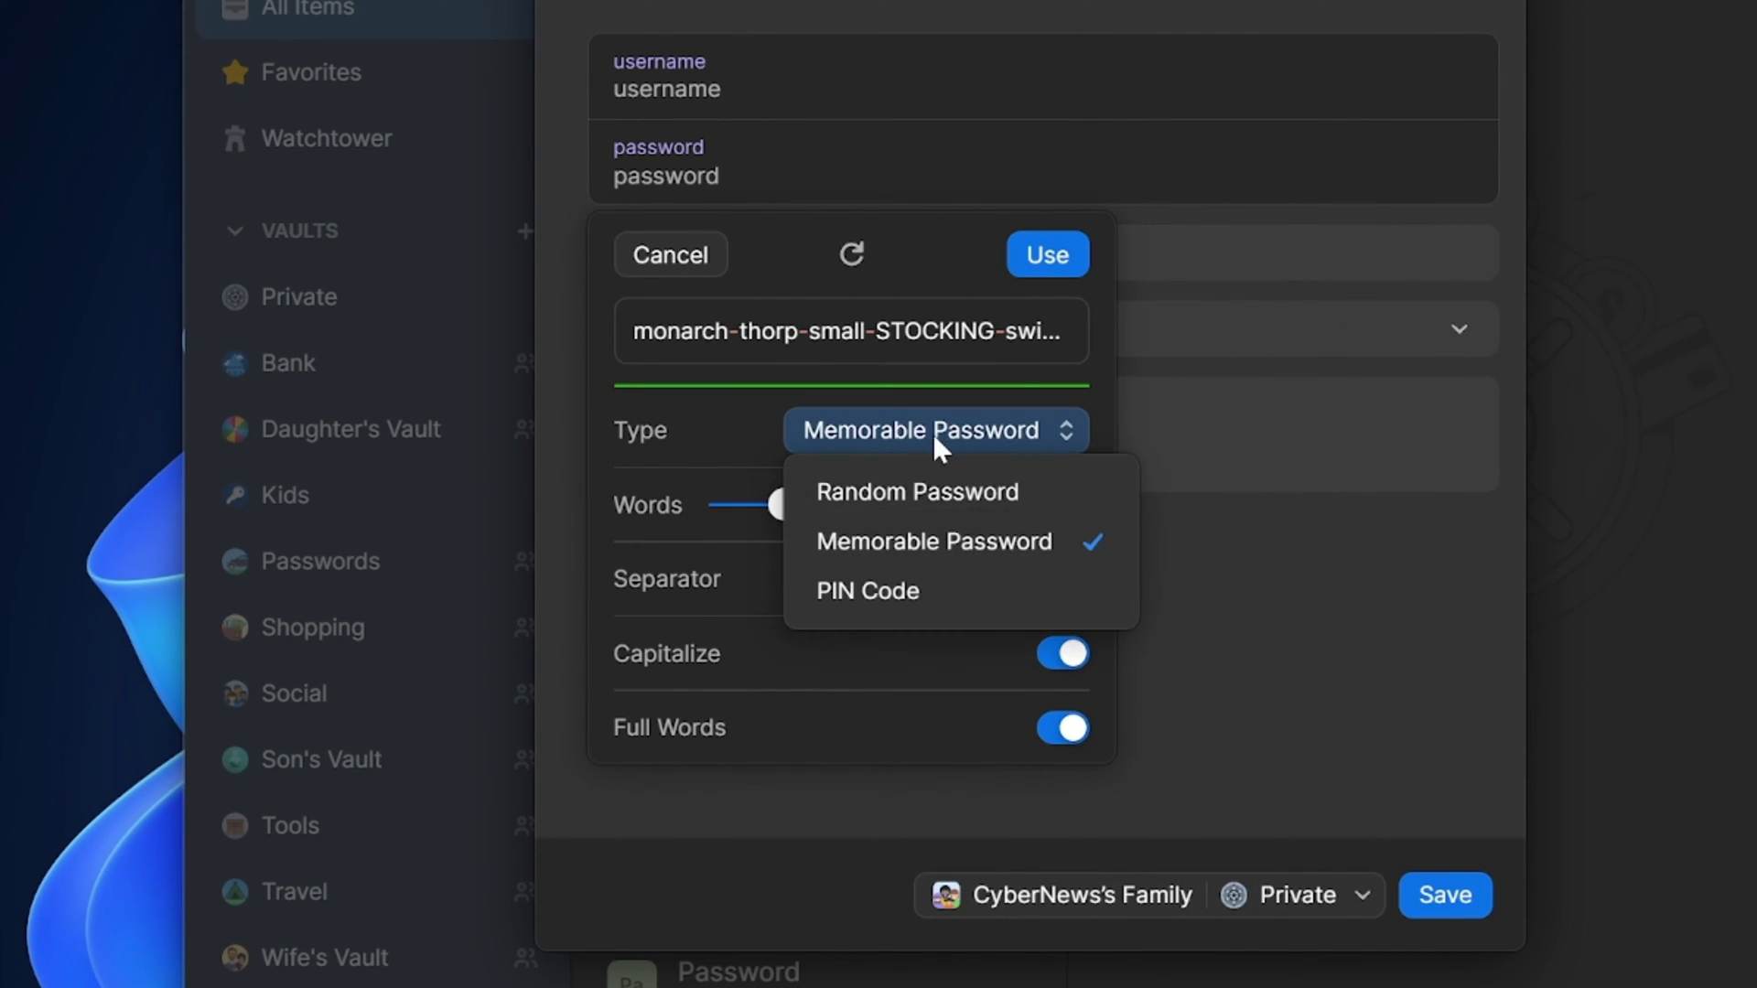
left_click(906, 484)
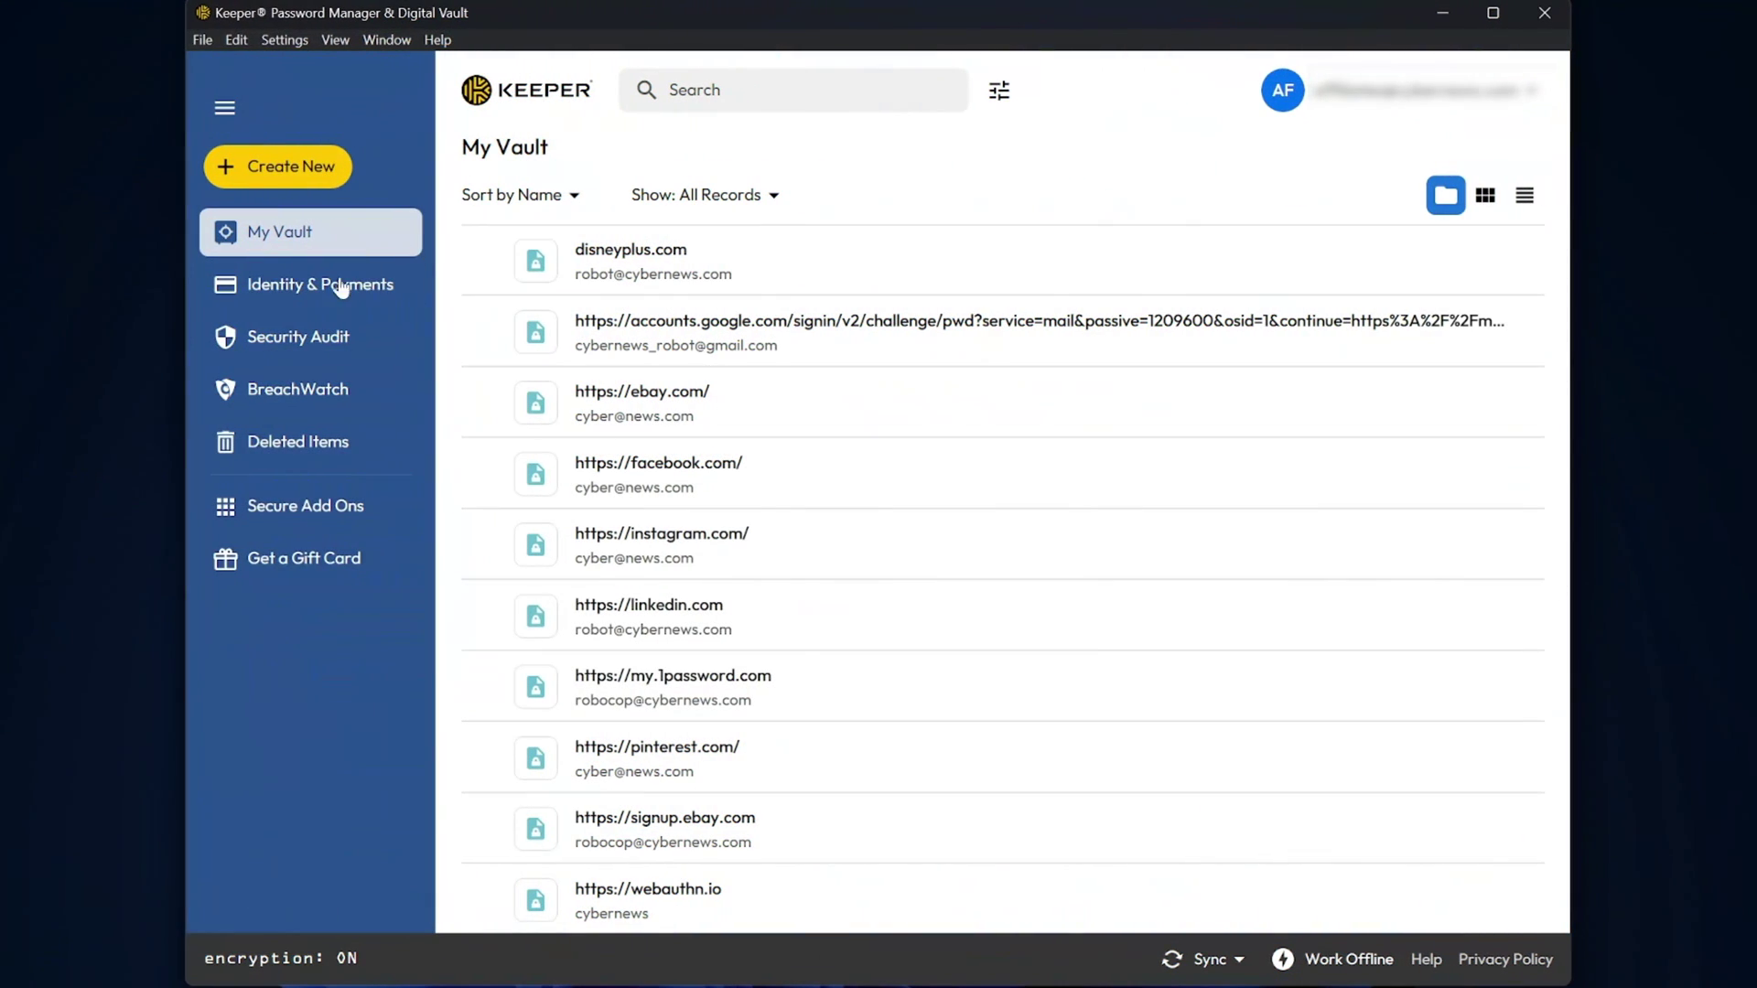
Start creating a new record in Keeper and look through the record types
left_click(312, 170)
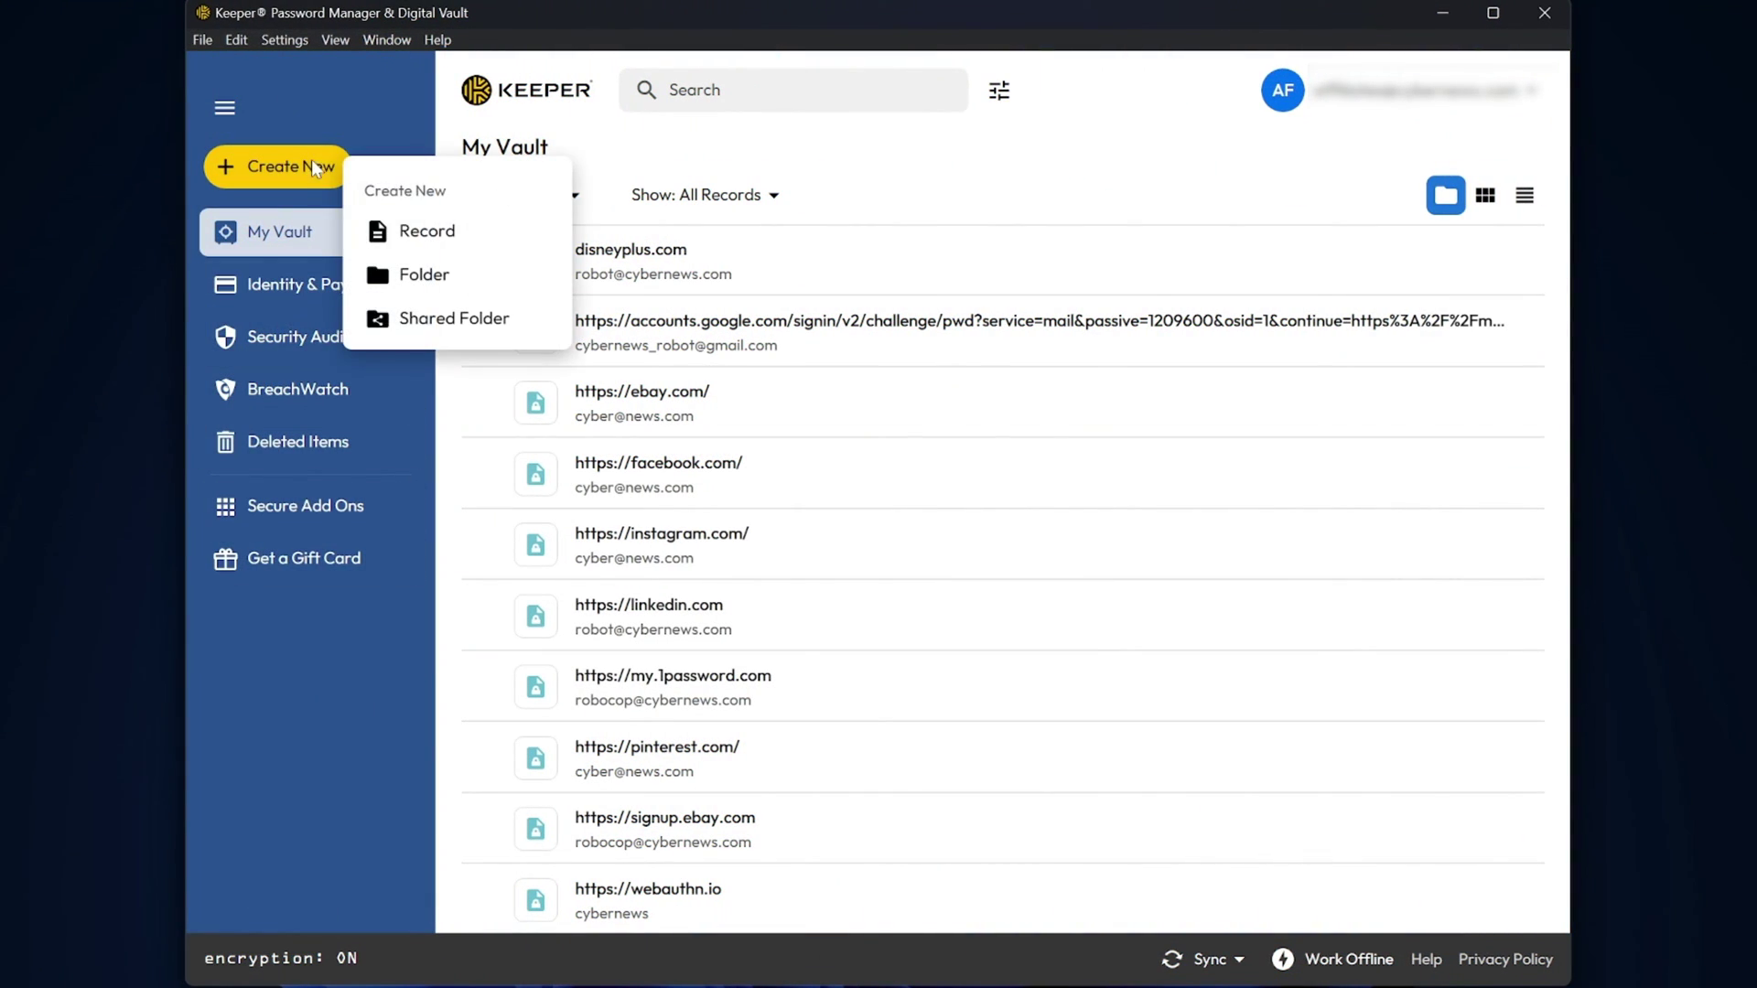
left_click(416, 231)
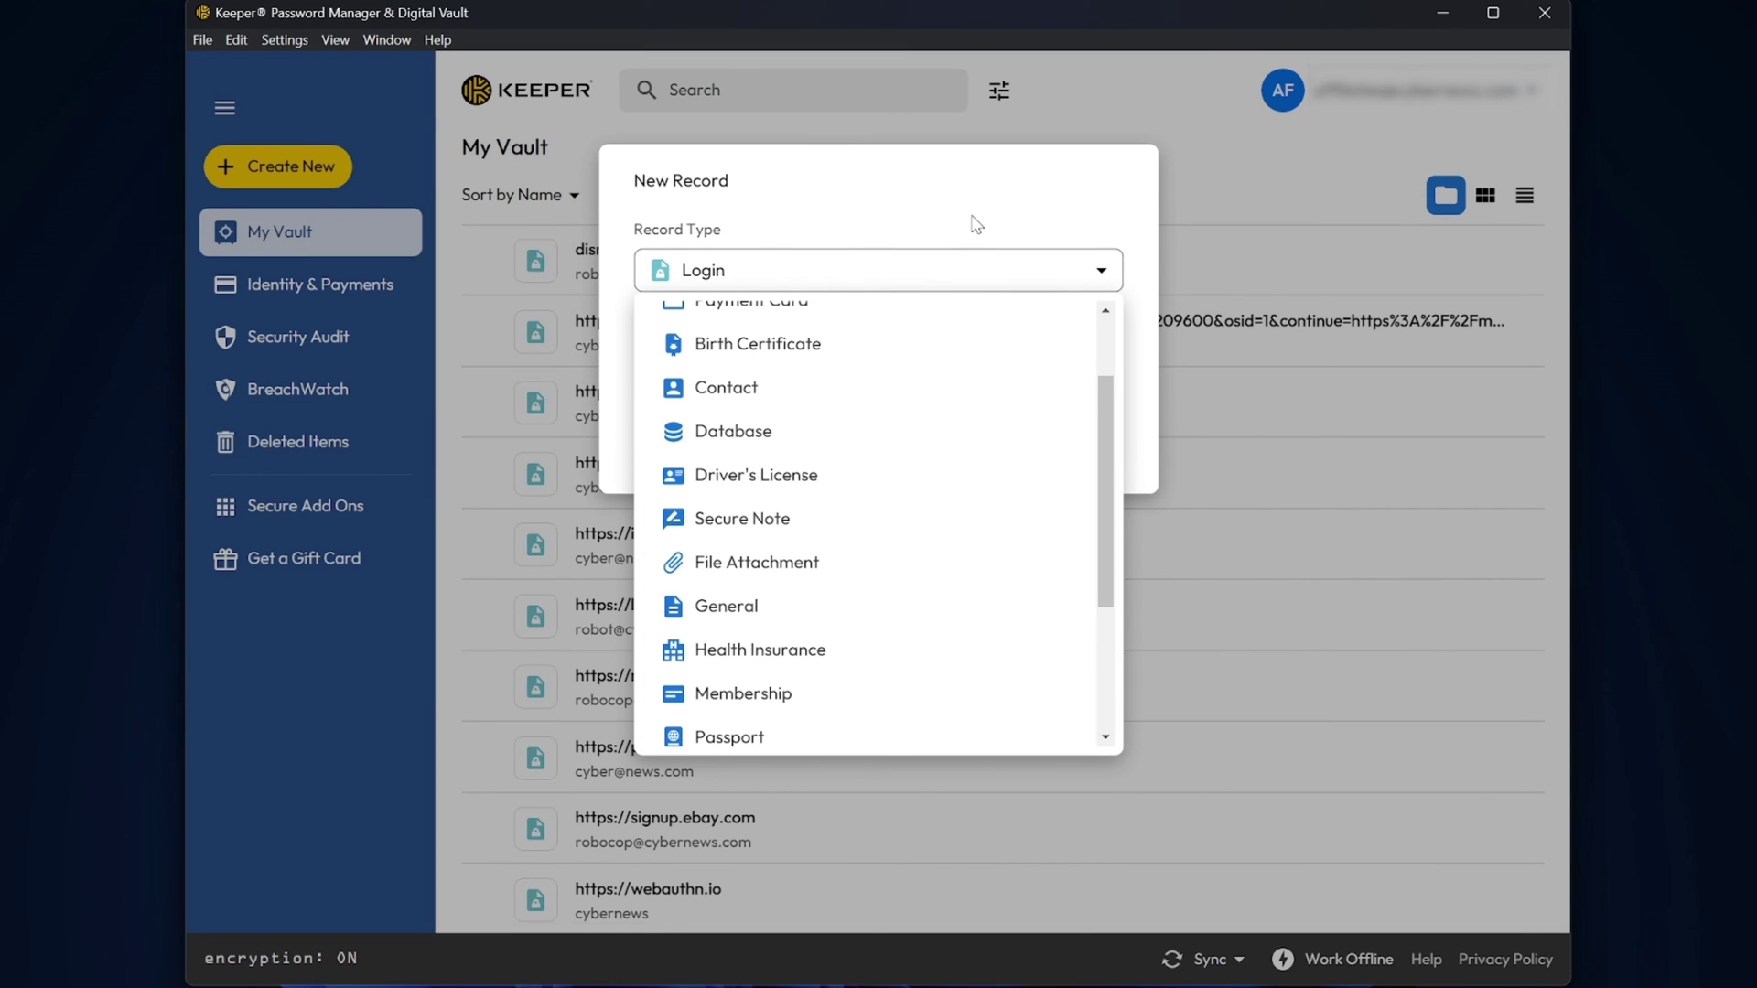
left_click(1050, 421)
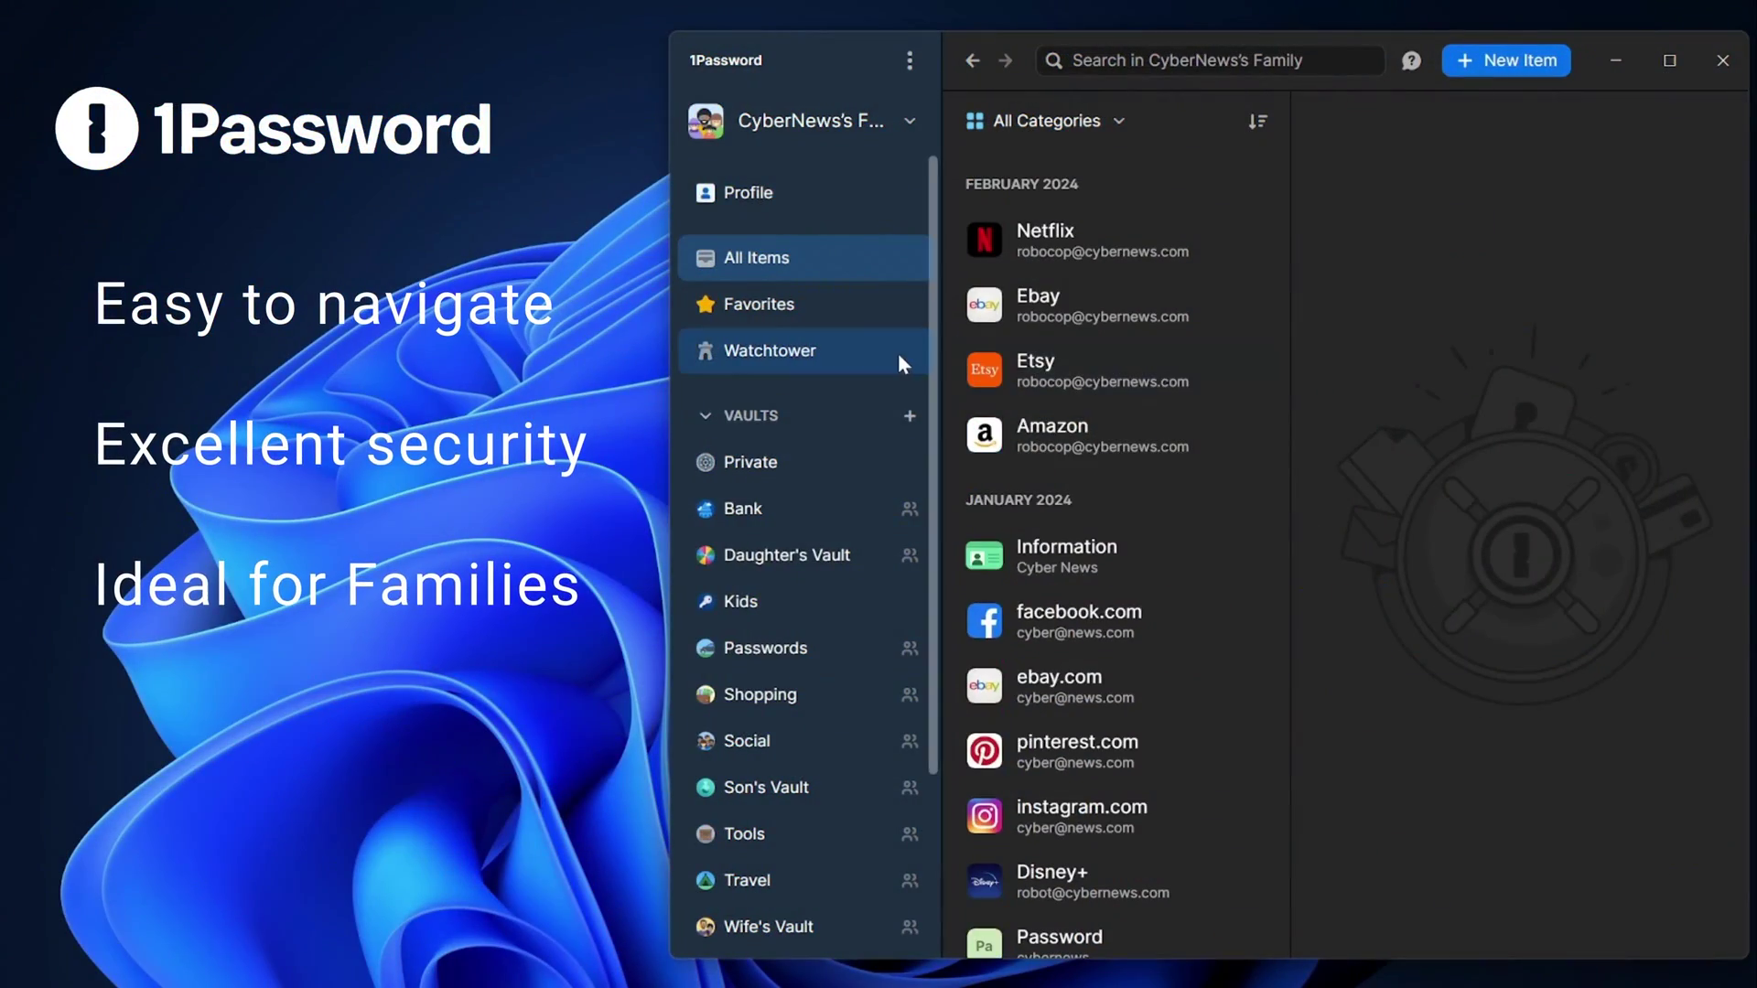
Open the Watchtower security overview in the 1Password desktop app
left_click(898, 353)
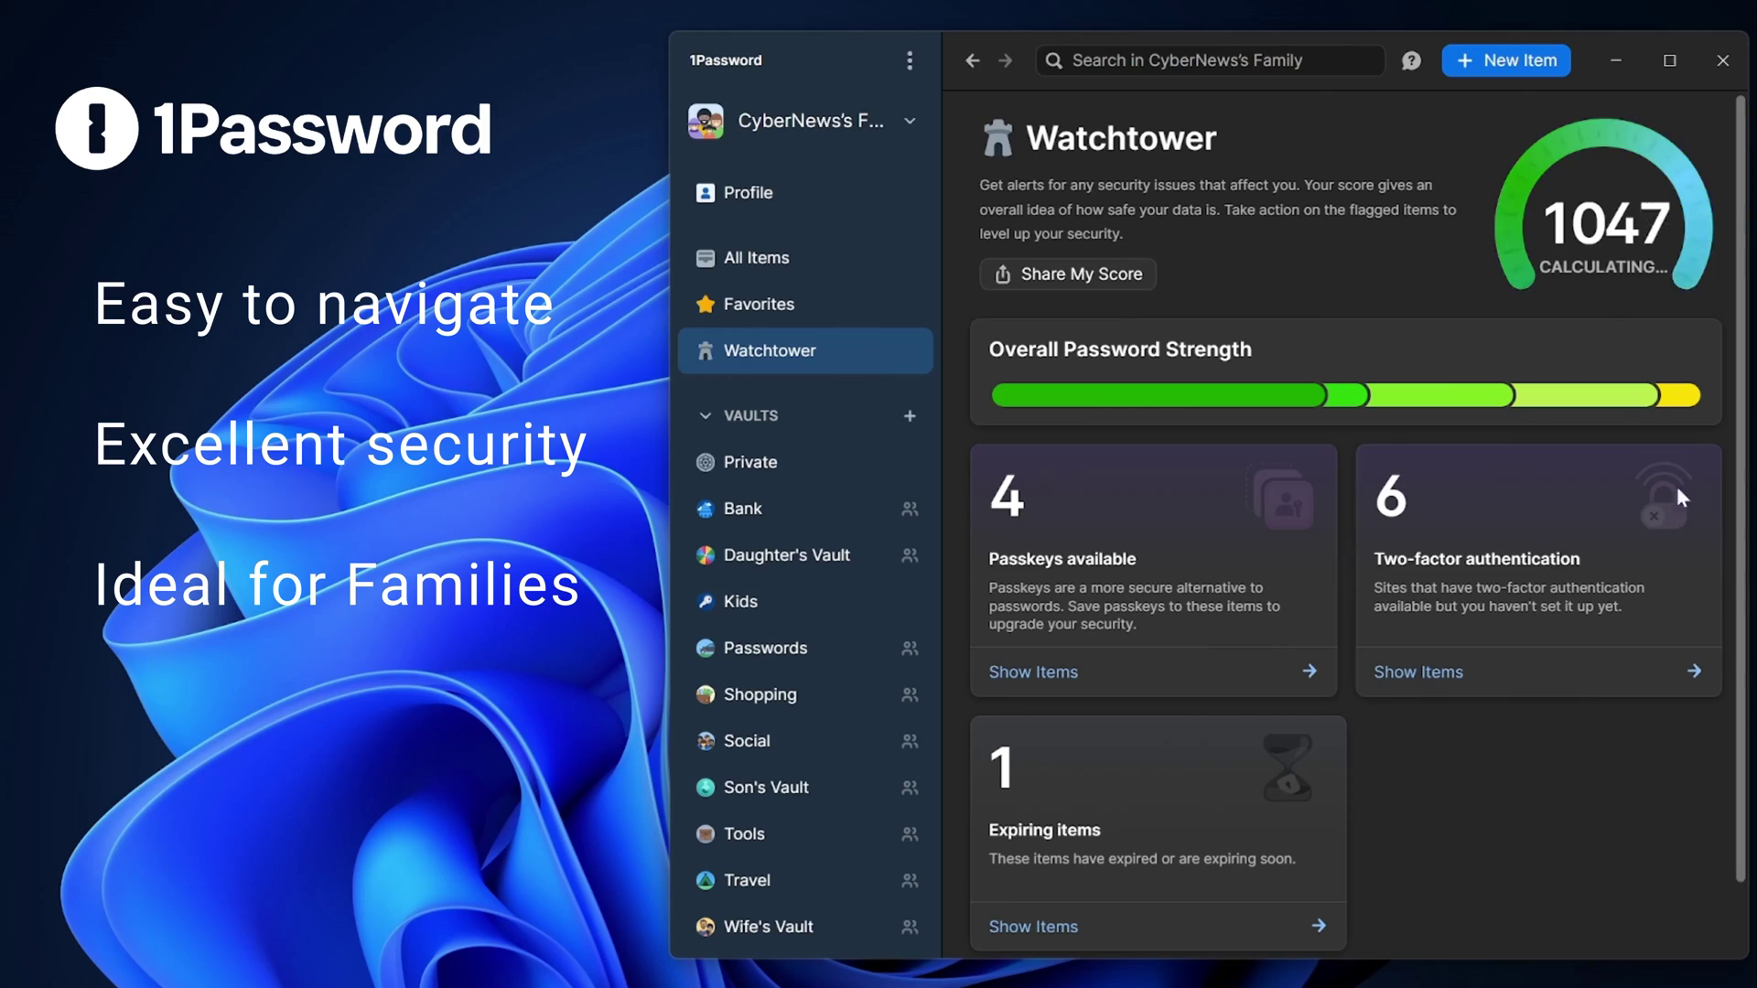